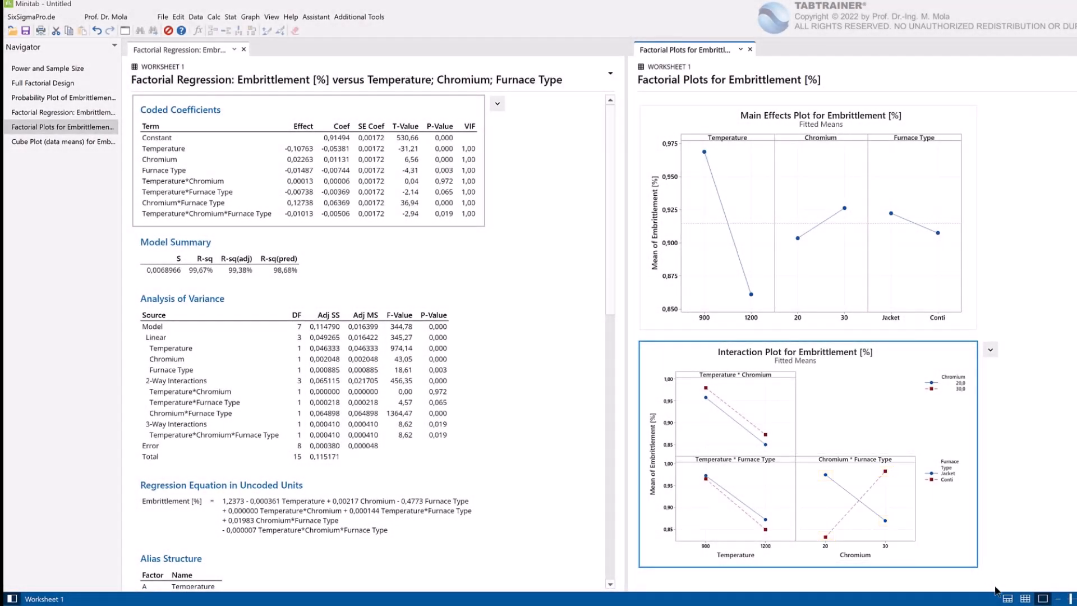
- Show the worksheet data beneath the output and close the factorial plots and factorial regression results
click(1008, 600)
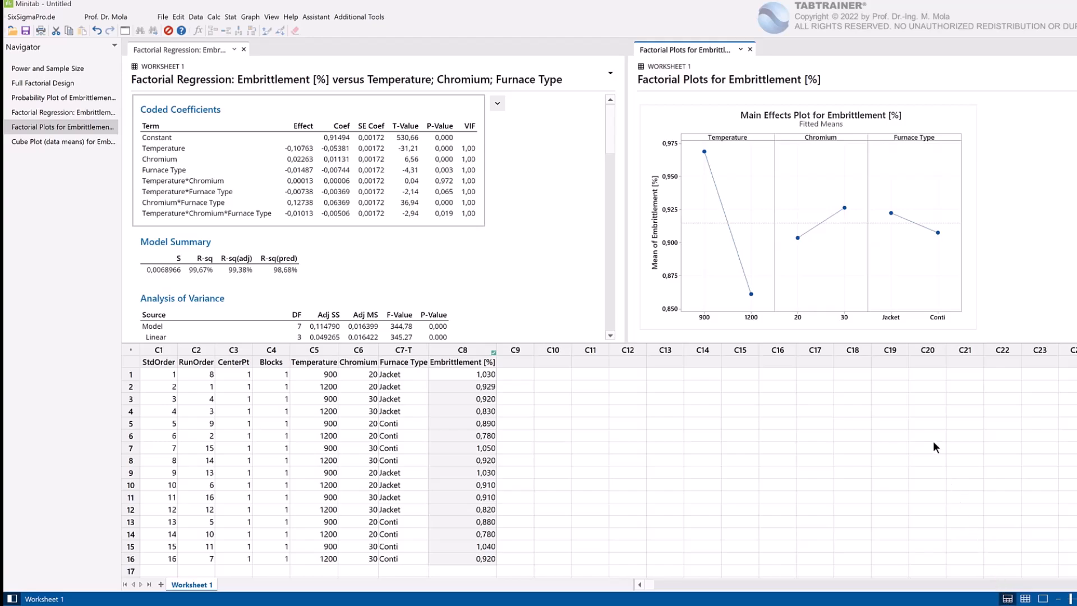
click(751, 50)
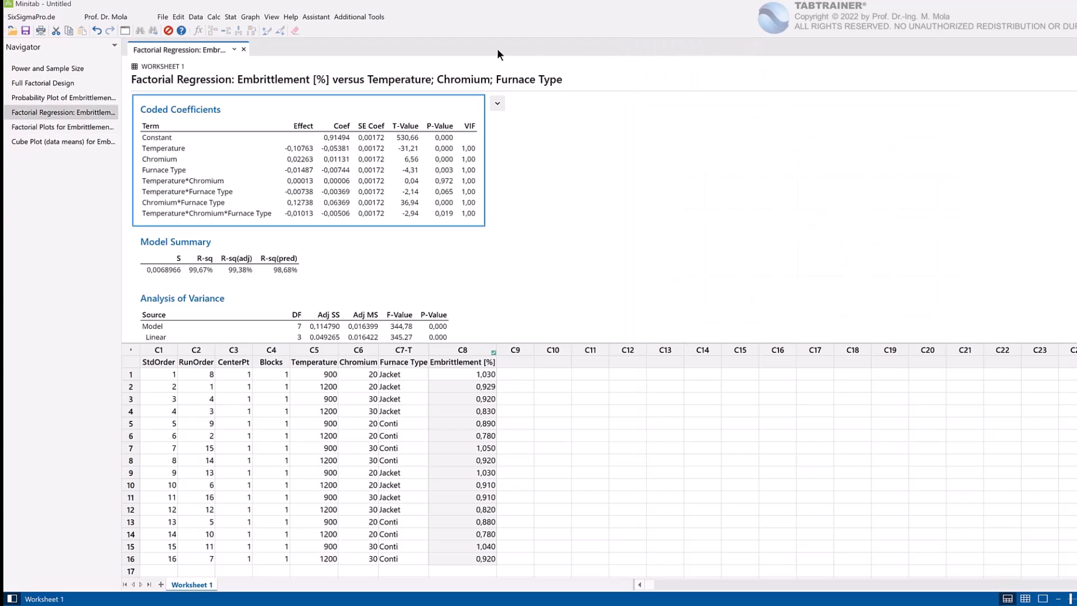
click(243, 49)
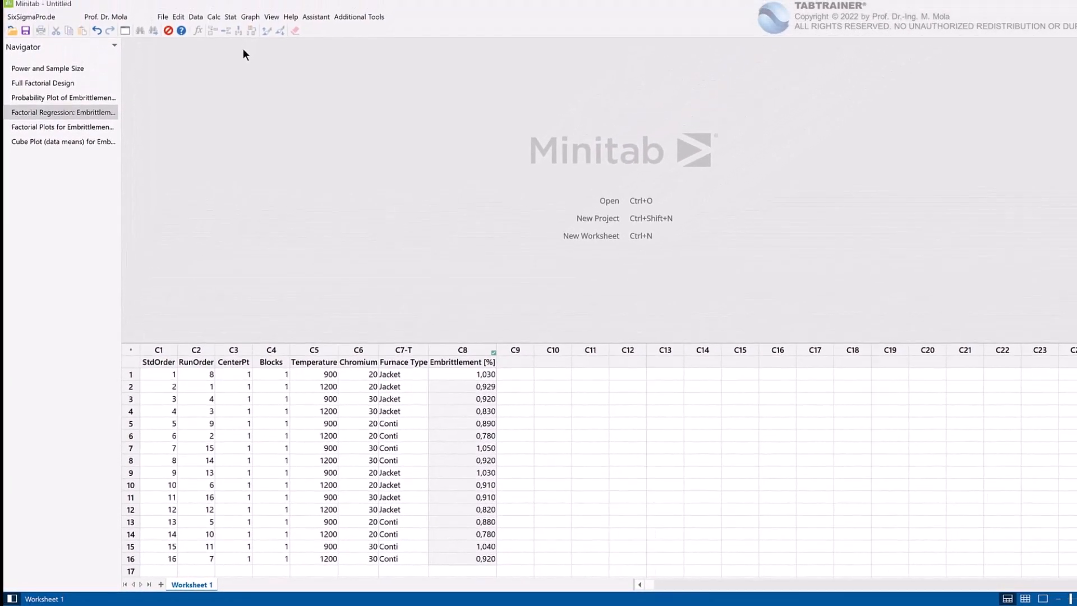
- Set up Unstack Columns for Embrittlement [%], Temperature and Chromium, using Furnace Type as the subscripts
click(190, 16)
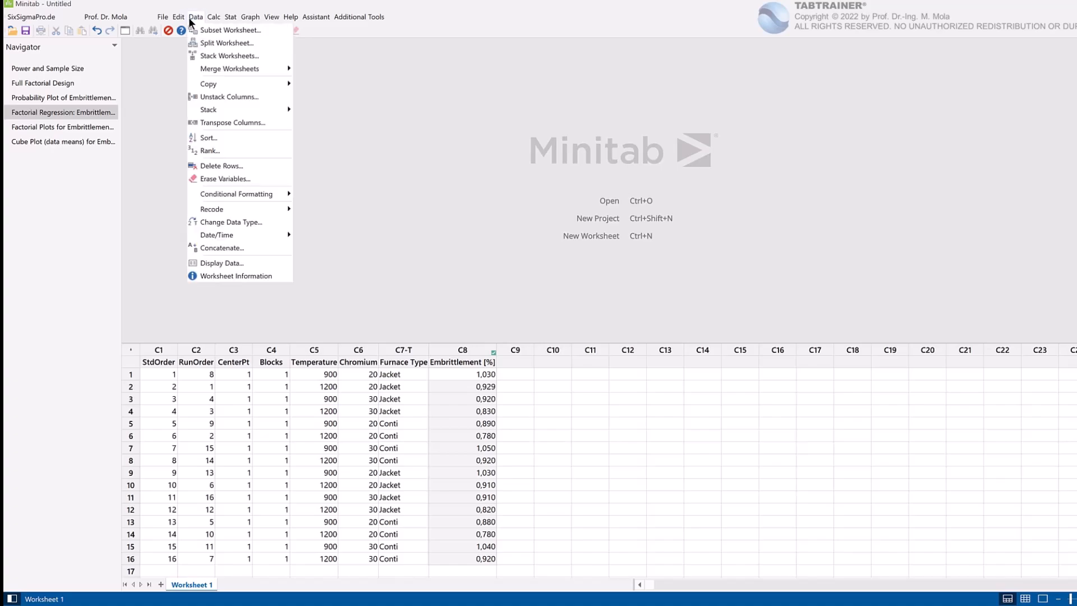
click(261, 96)
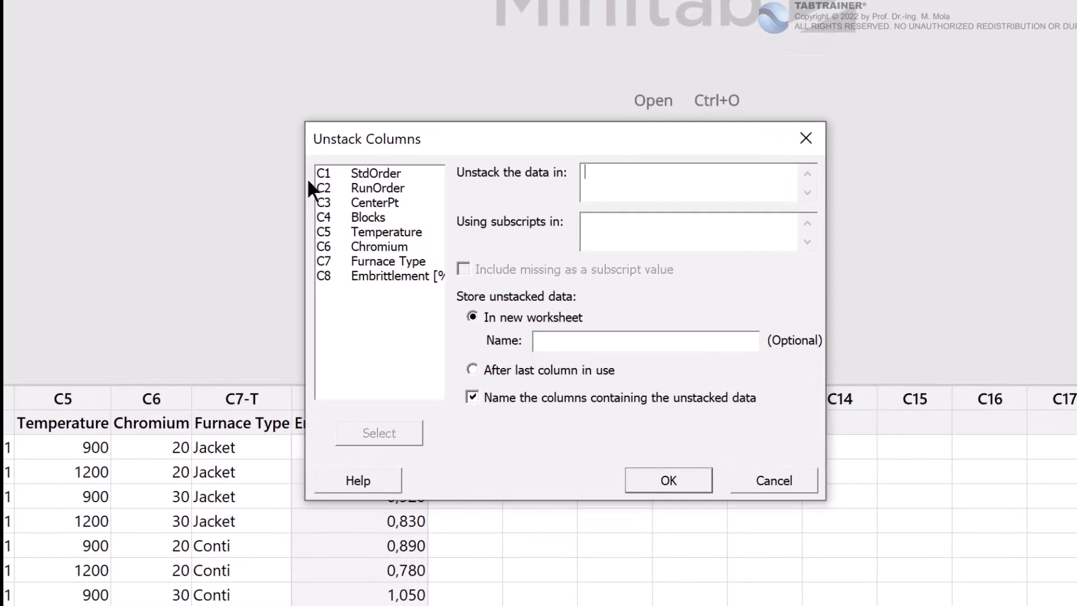
double_click(430, 275)
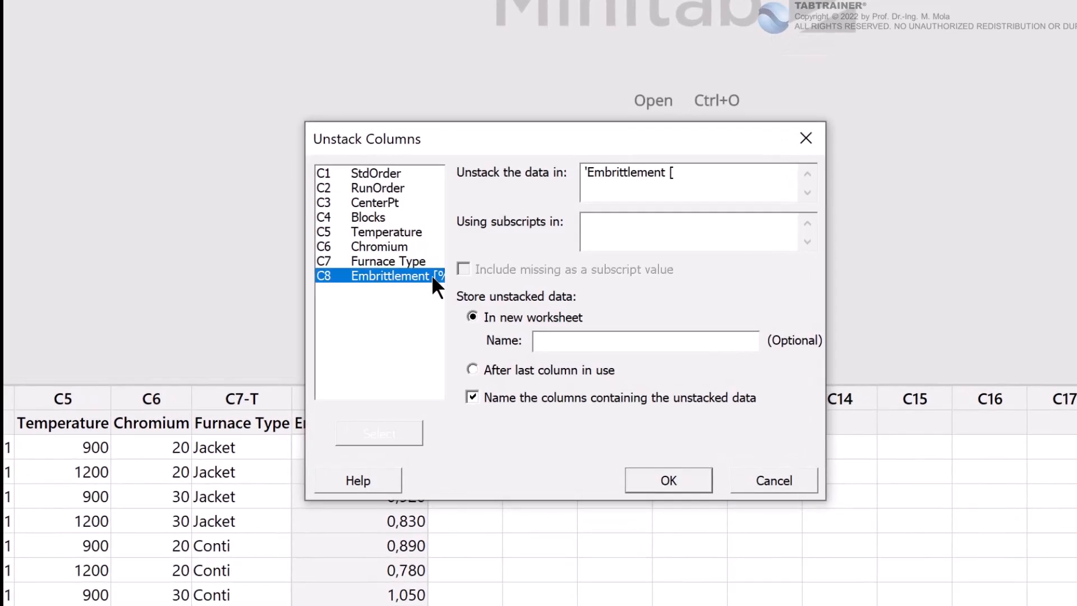
click(435, 231)
double_click(435, 232)
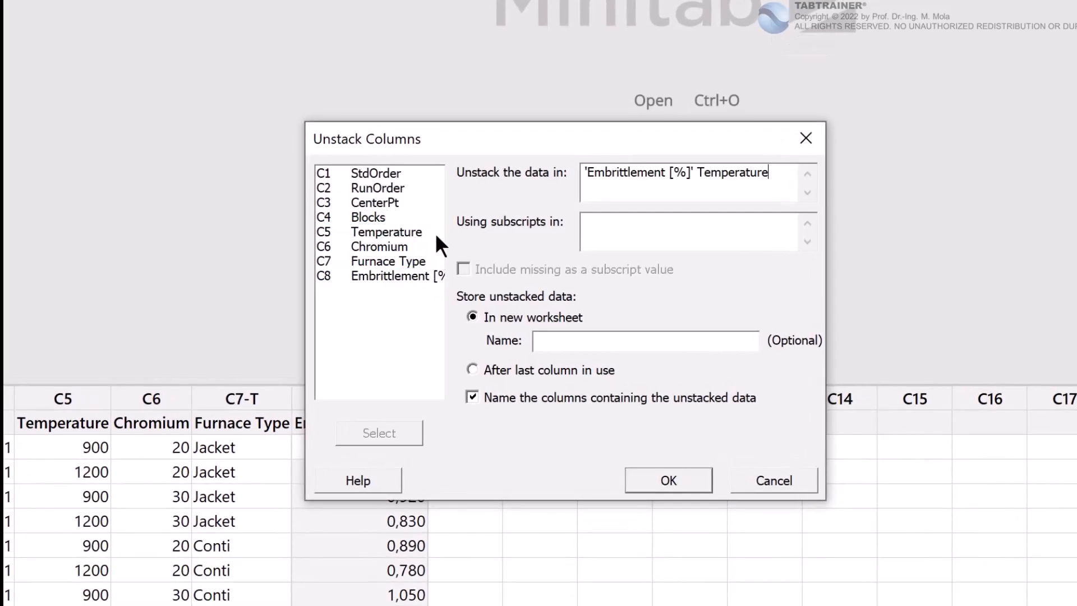
double_click(431, 245)
click(593, 230)
double_click(432, 260)
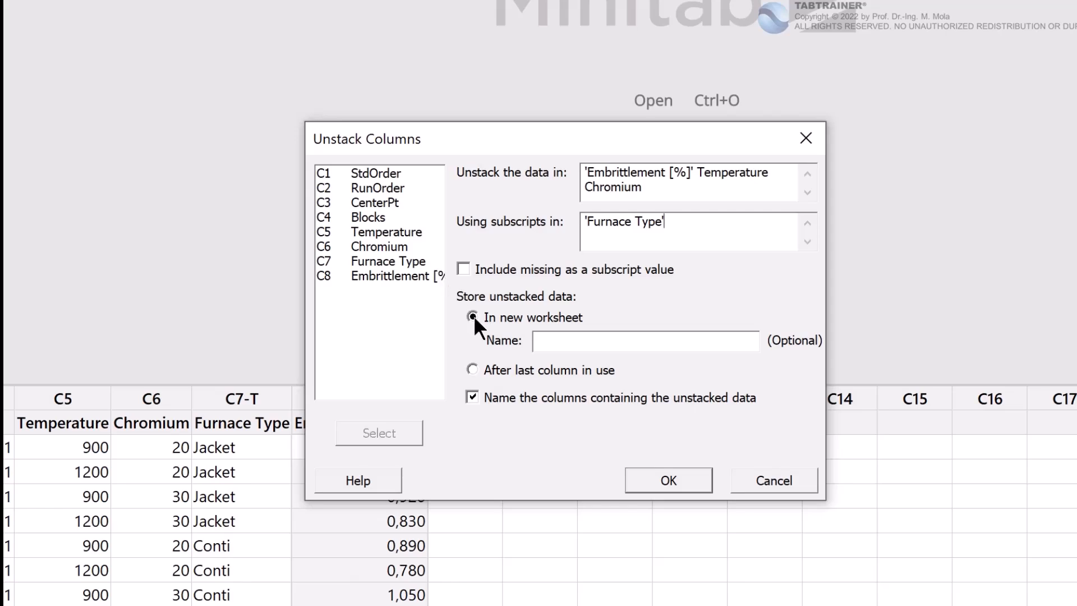
- Store the unstacked data in a new worksheet named "Unstacked by furnace type"
click(714, 343)
text(Unstacked by furnace type)
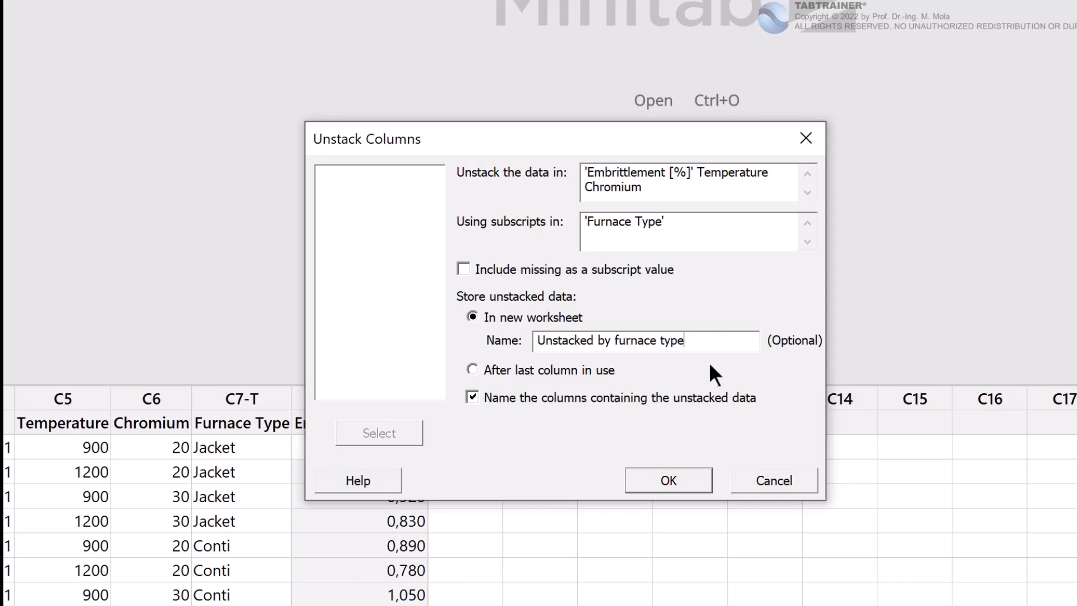
click(669, 481)
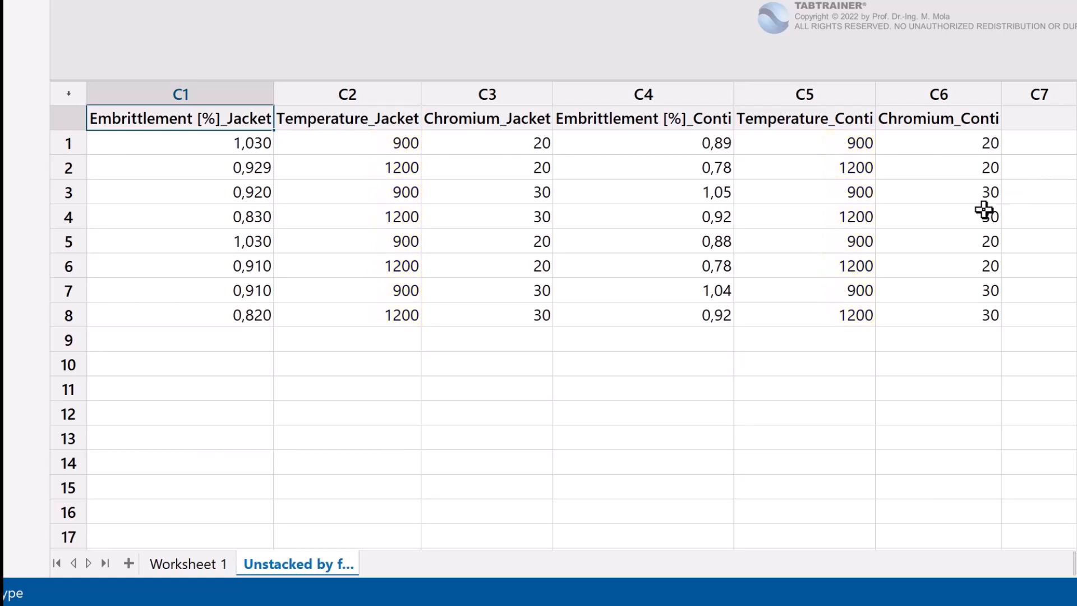
- From Worksheet 1, set up a fresh Unstack Columns for Embrittlement [%], Chromium and Furnace Type, using Temperature as the subscripts
click(227, 567)
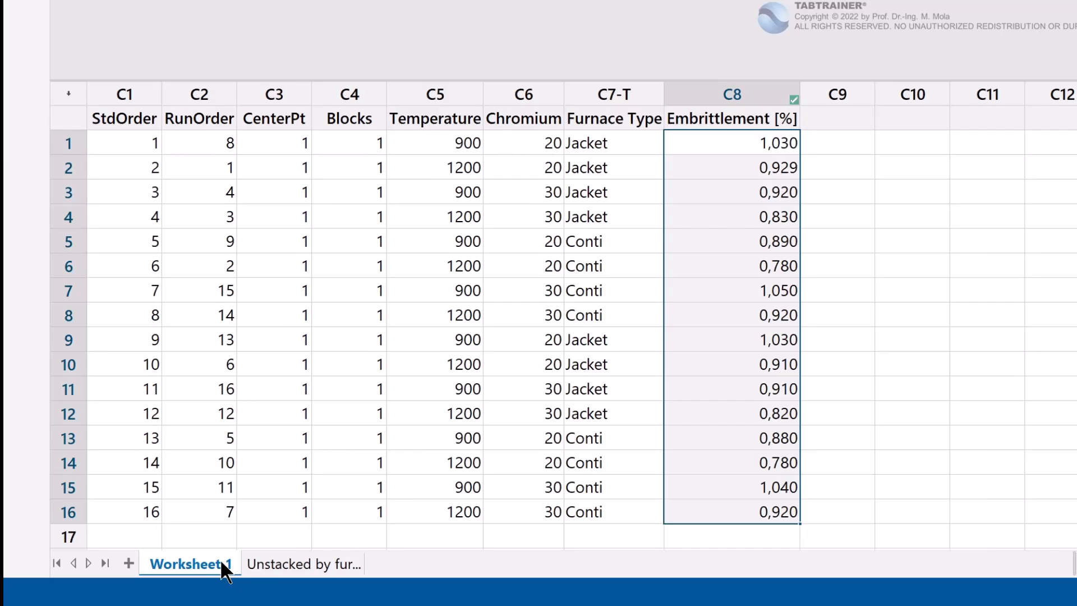
key(ctrl+e)
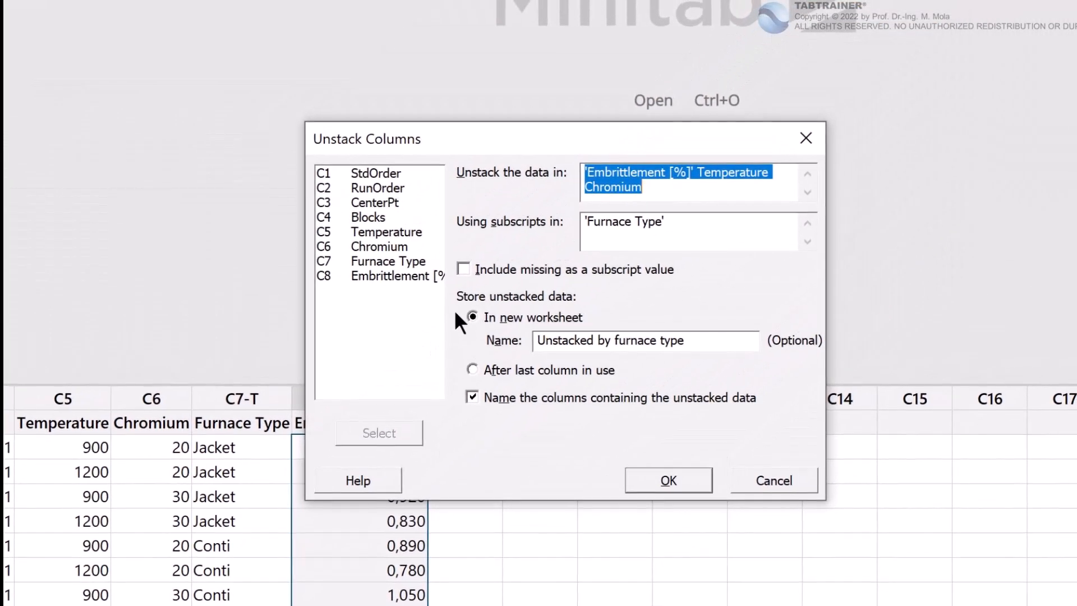
key(F3)
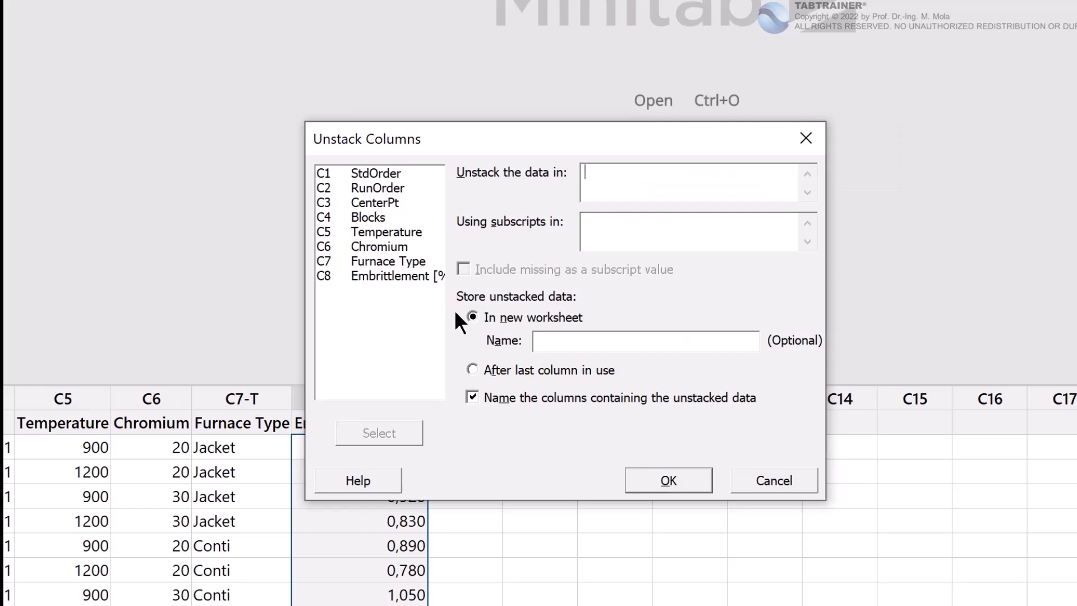
double_click(434, 273)
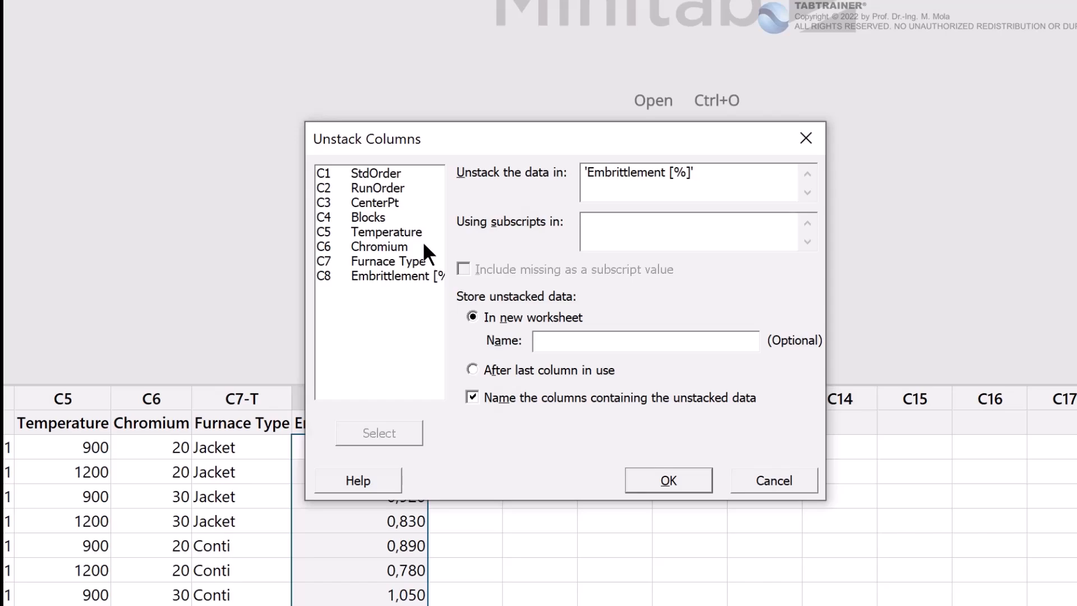
double_click(423, 242)
double_click(437, 259)
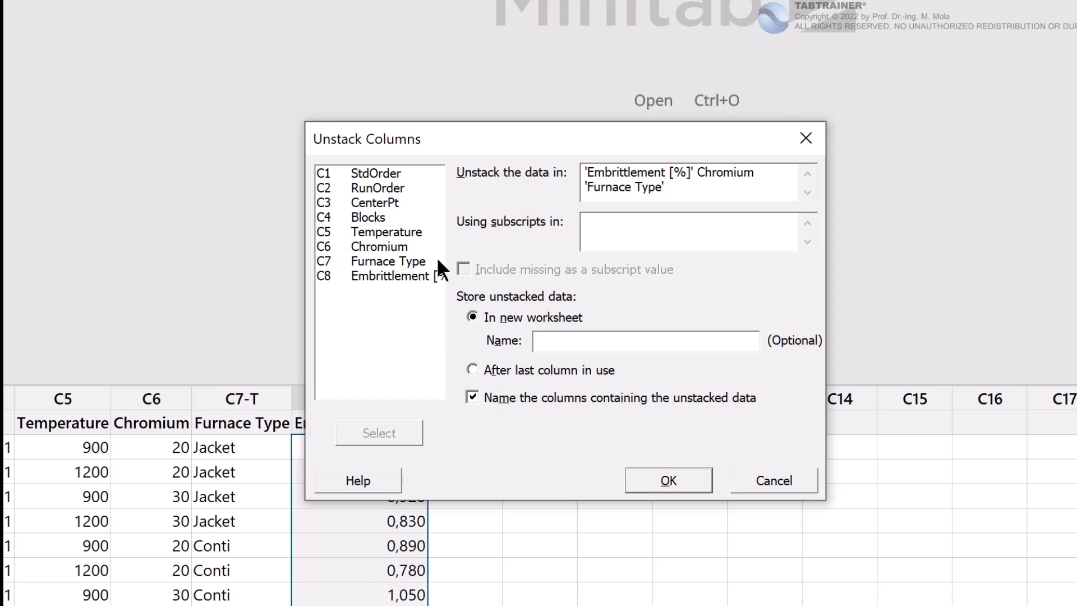
click(604, 230)
double_click(435, 230)
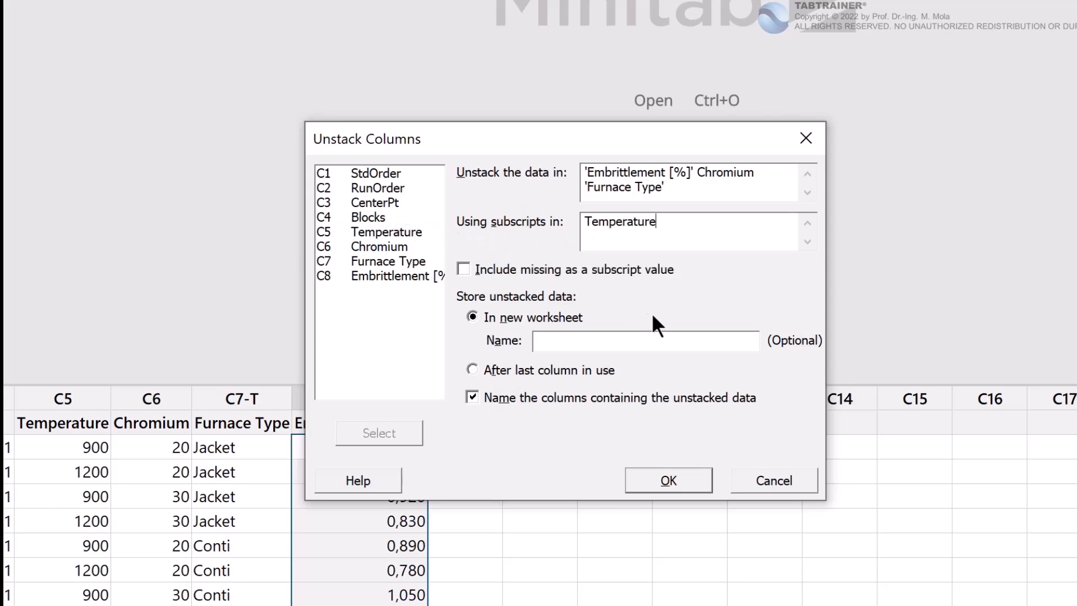
- Store the unstacked data in a new worksheet named "Unstacked by annealing temperature"
click(723, 342)
text(Unstacked by annealing temperature)
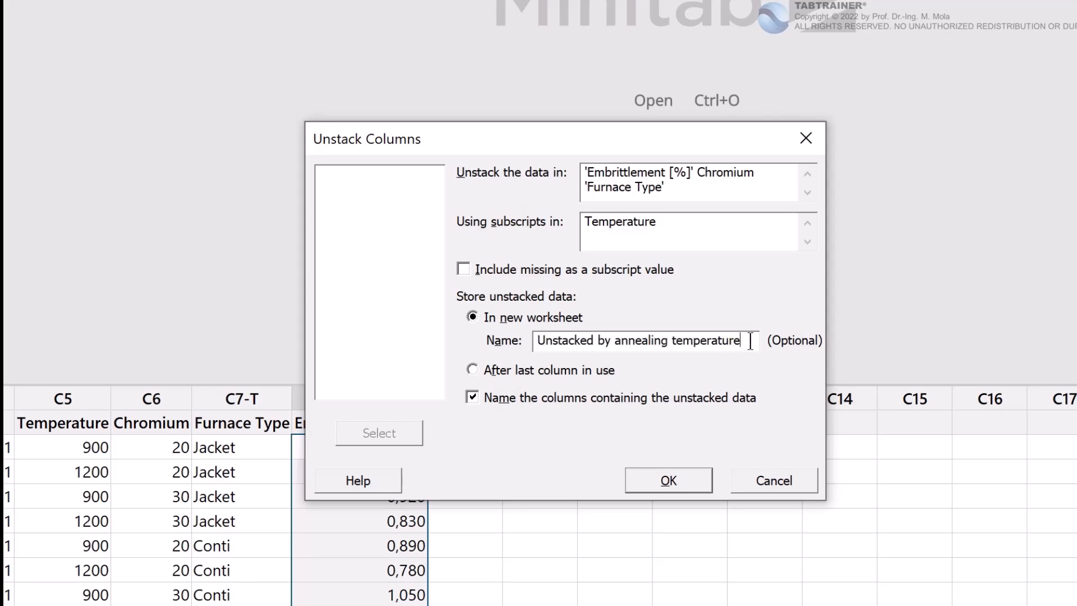
click(695, 477)
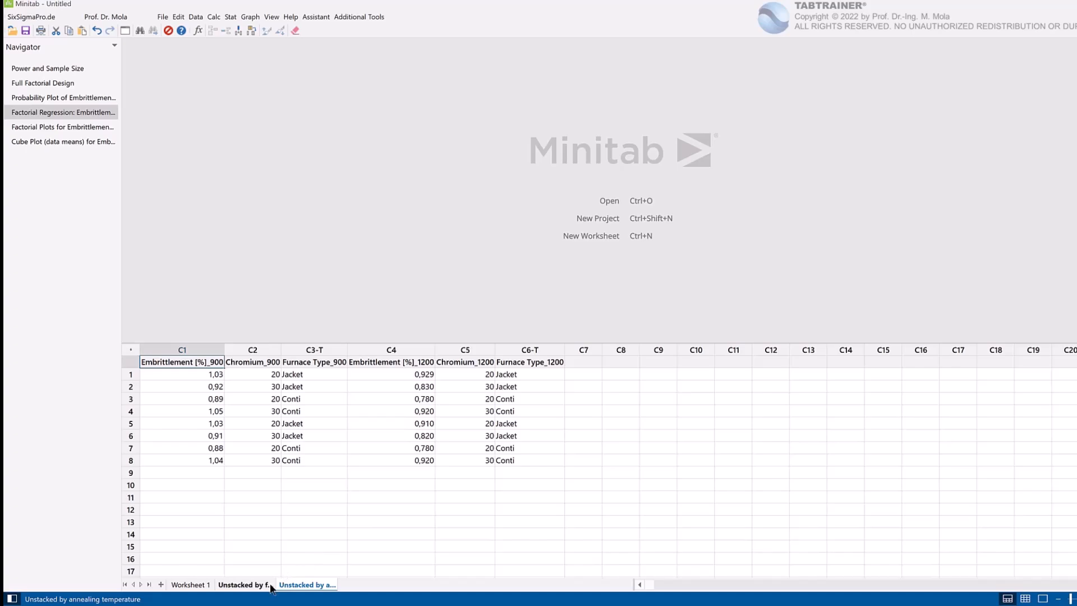
- In the furnace type worksheet, create an ANOVA interaction plot of Embrittlement [%]_Jacket with factors Temperature_Jacket and Chromium_Jacket
click(246, 584)
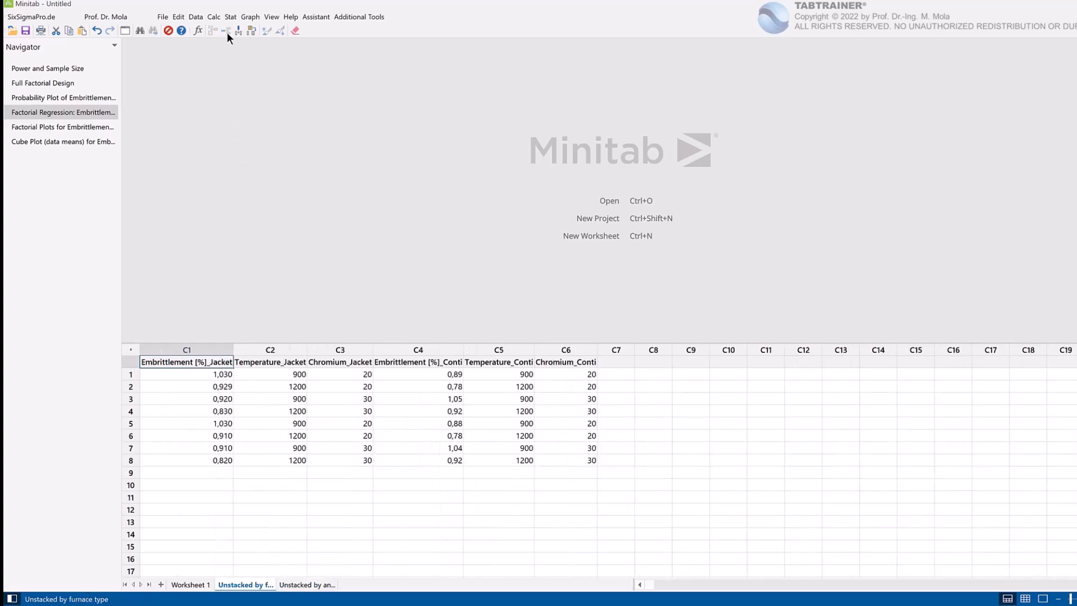
click(227, 16)
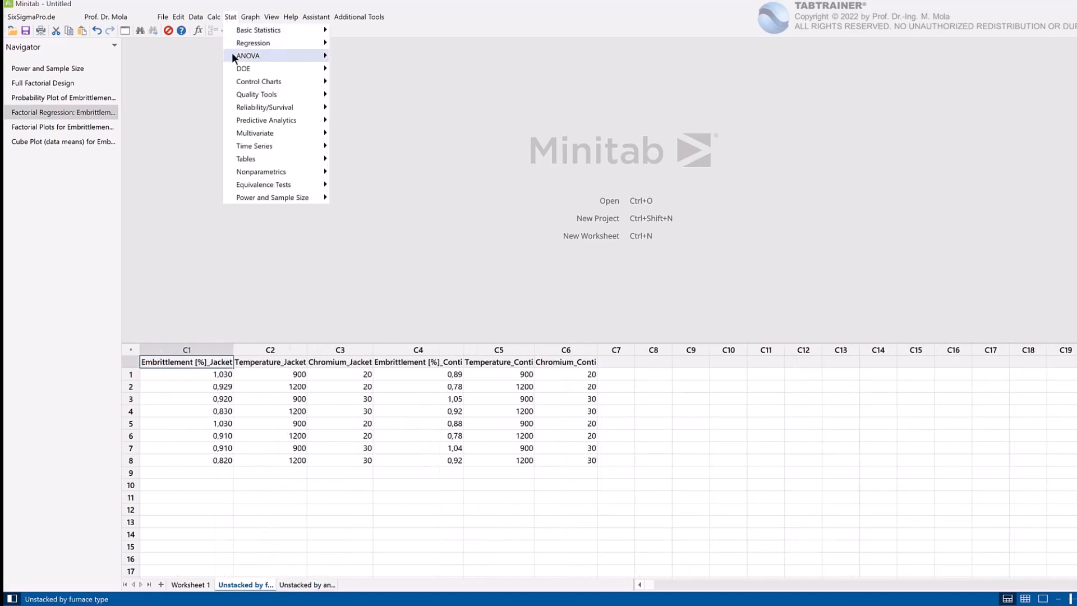
mouse_move(246, 56)
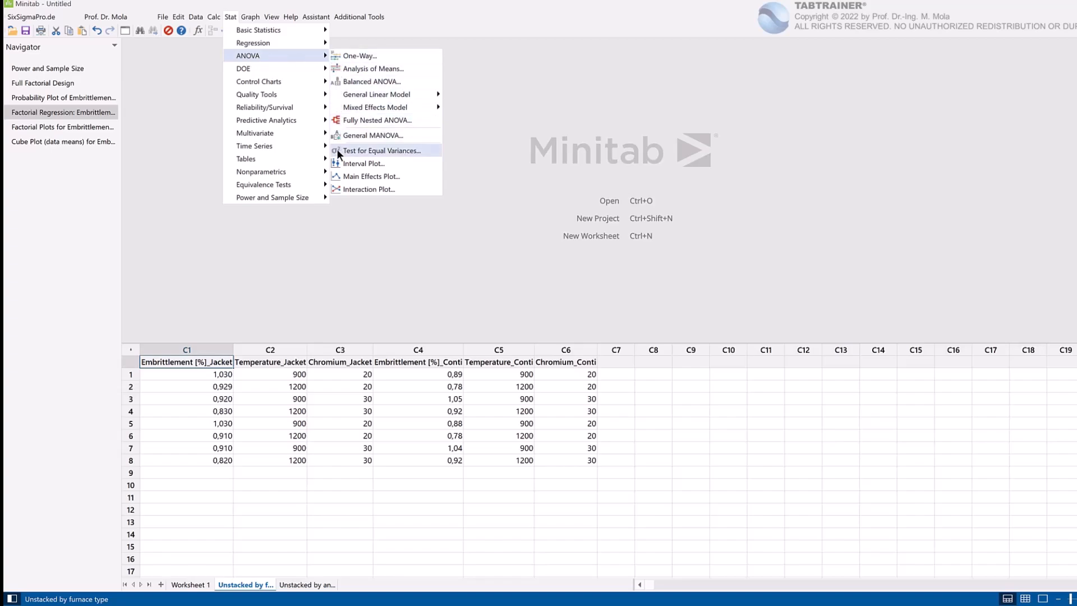
click(391, 191)
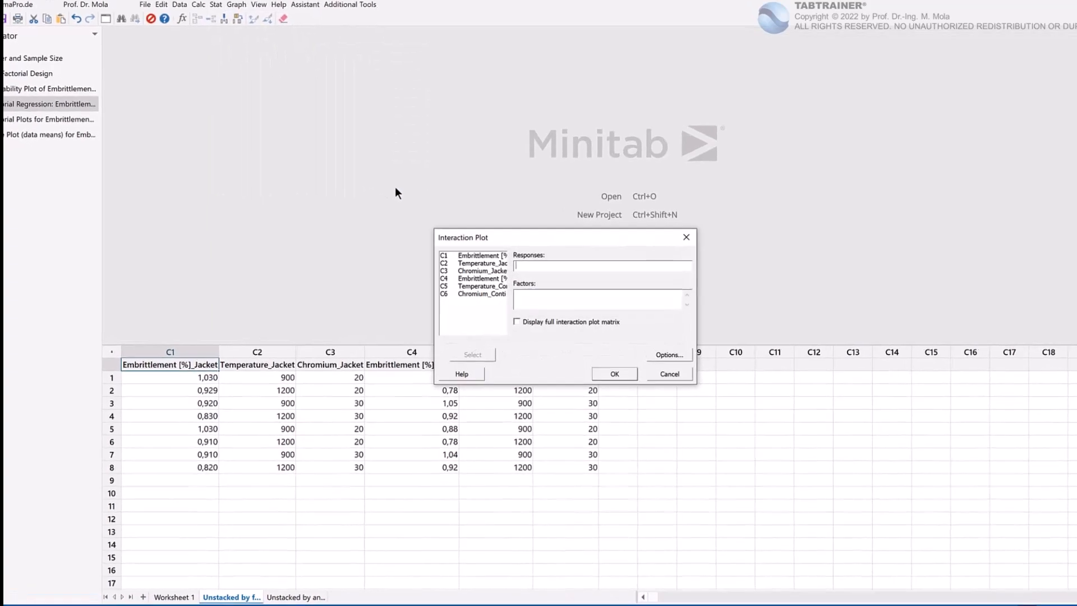
double_click(458, 222)
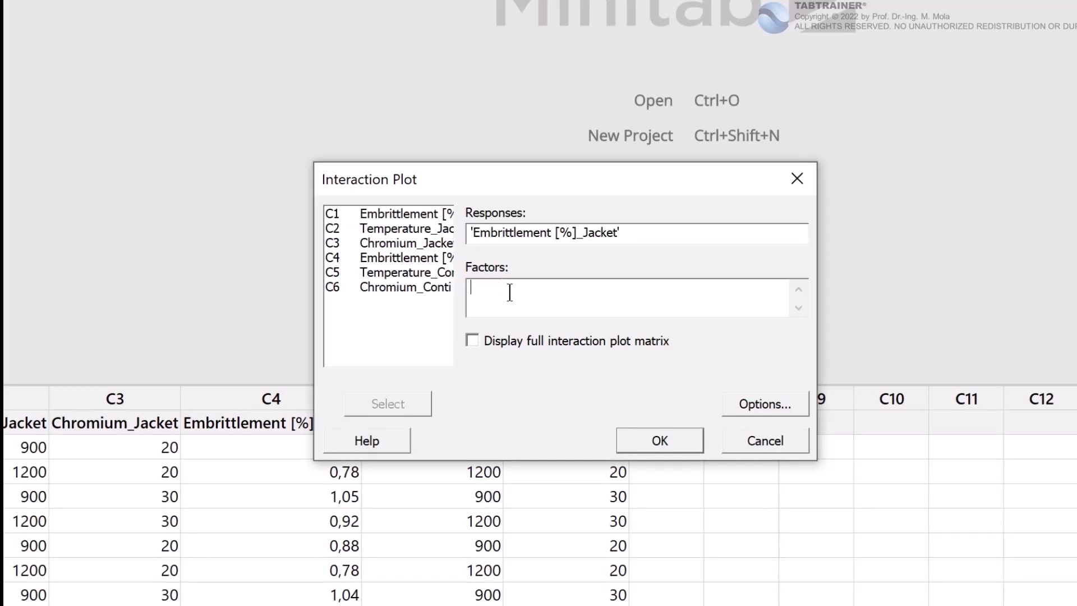
double_click(442, 226)
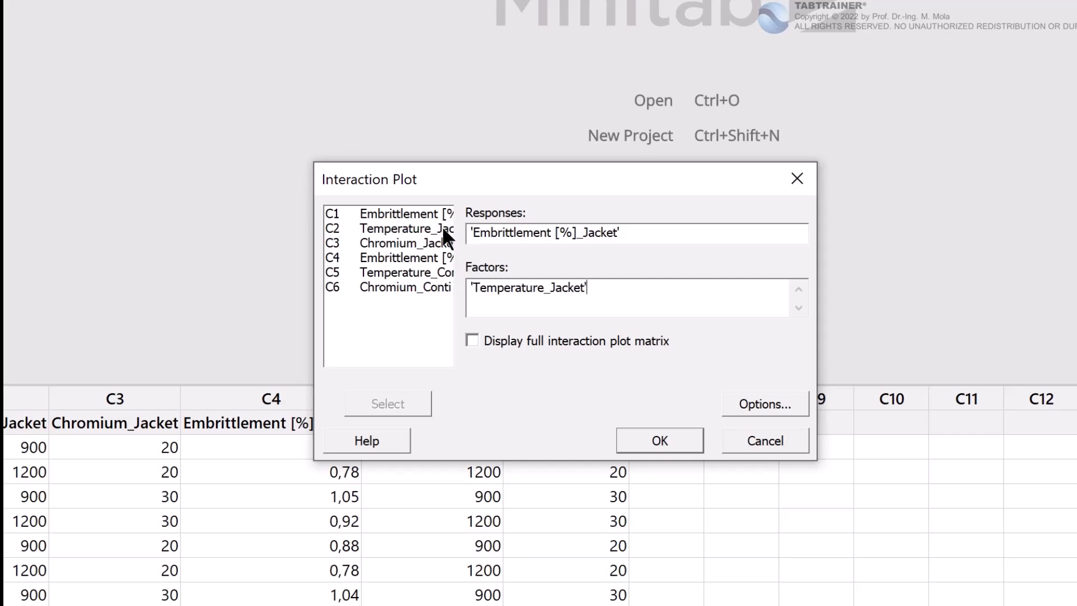
click(444, 244)
double_click(443, 243)
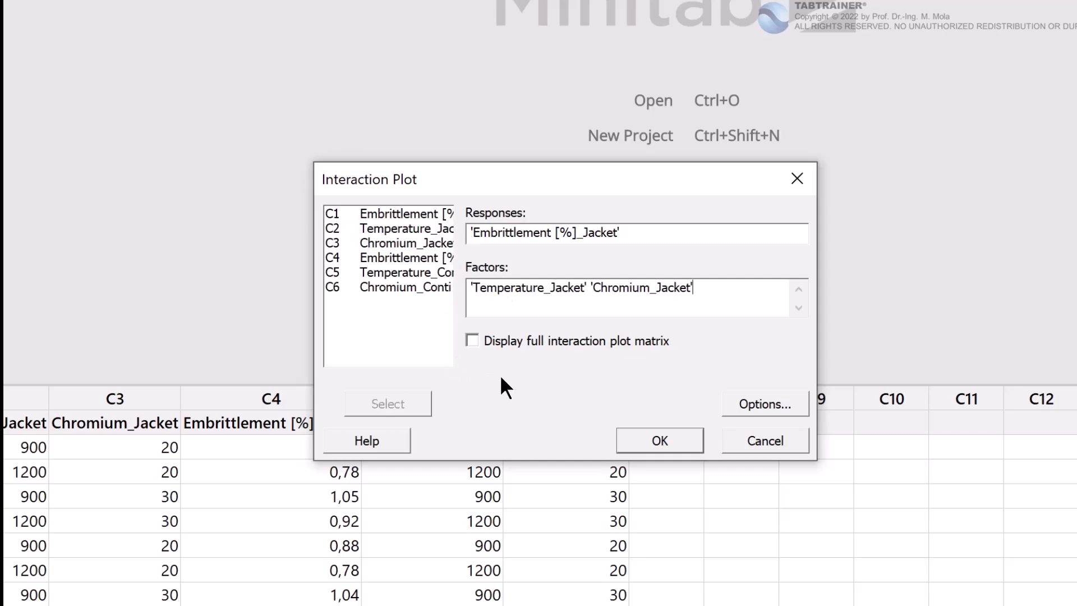
click(676, 438)
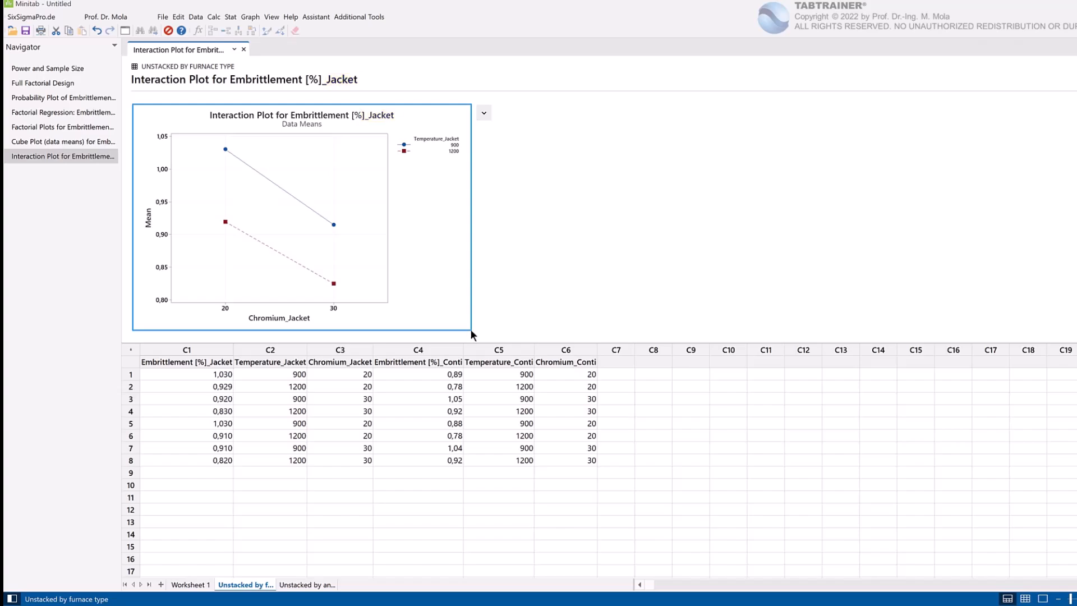
- Create another interaction plot with Embrittlement [%]_Conti as the response and Temperature_Conti and Chromium_Conti as factors
key(ctrl+e)
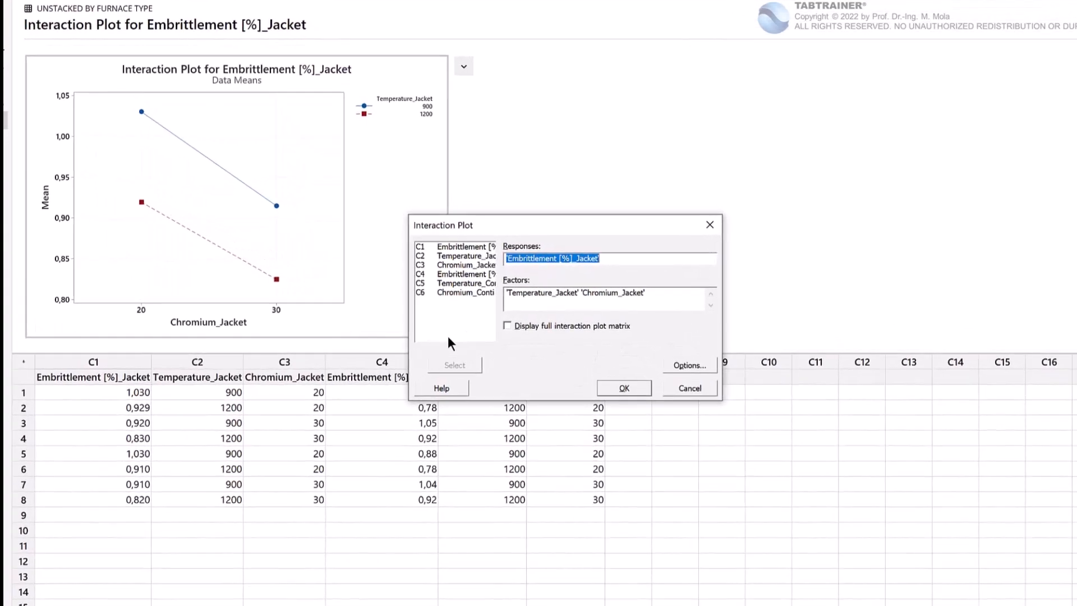
key(F3)
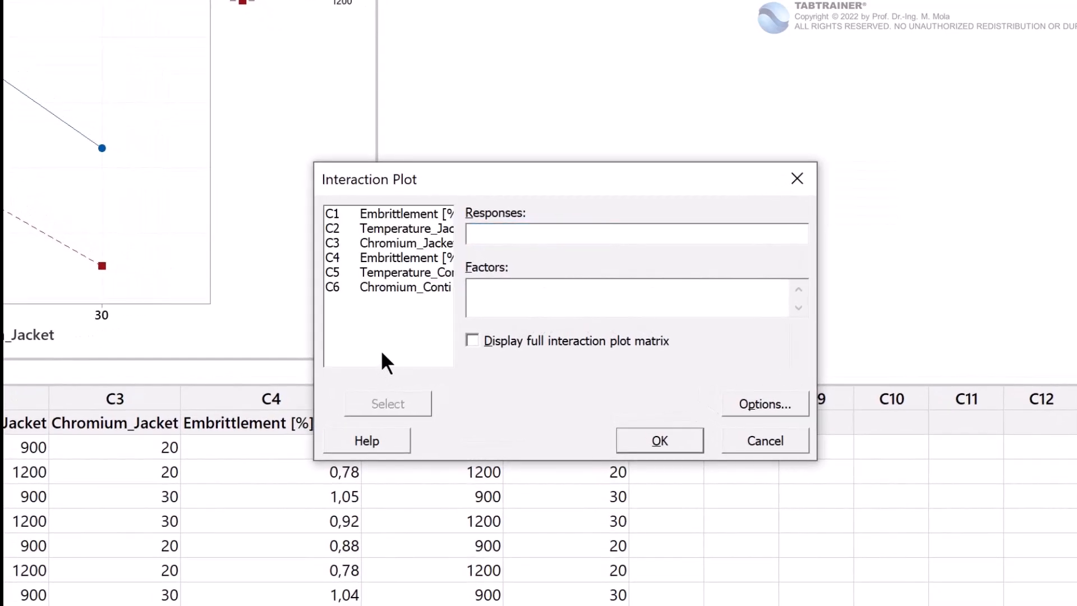
double_click(446, 257)
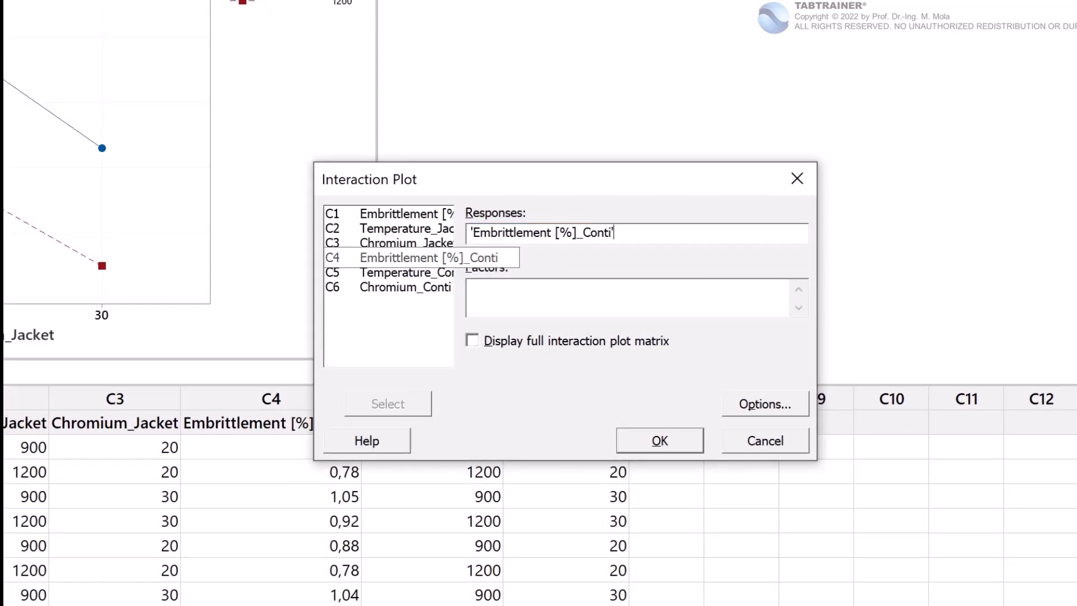
click(480, 291)
double_click(447, 272)
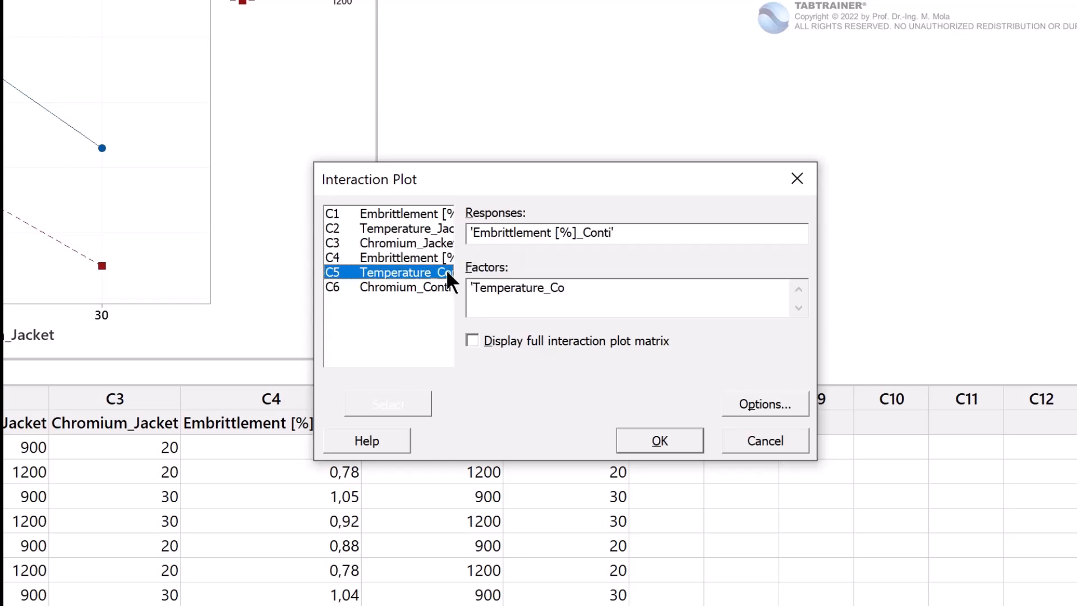
double_click(446, 287)
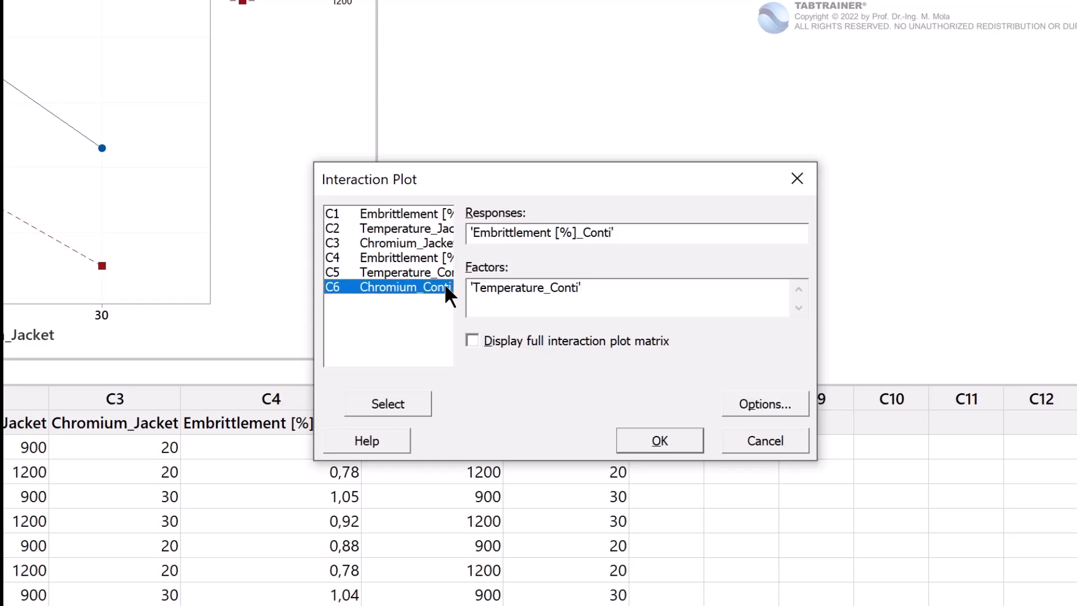
click(676, 440)
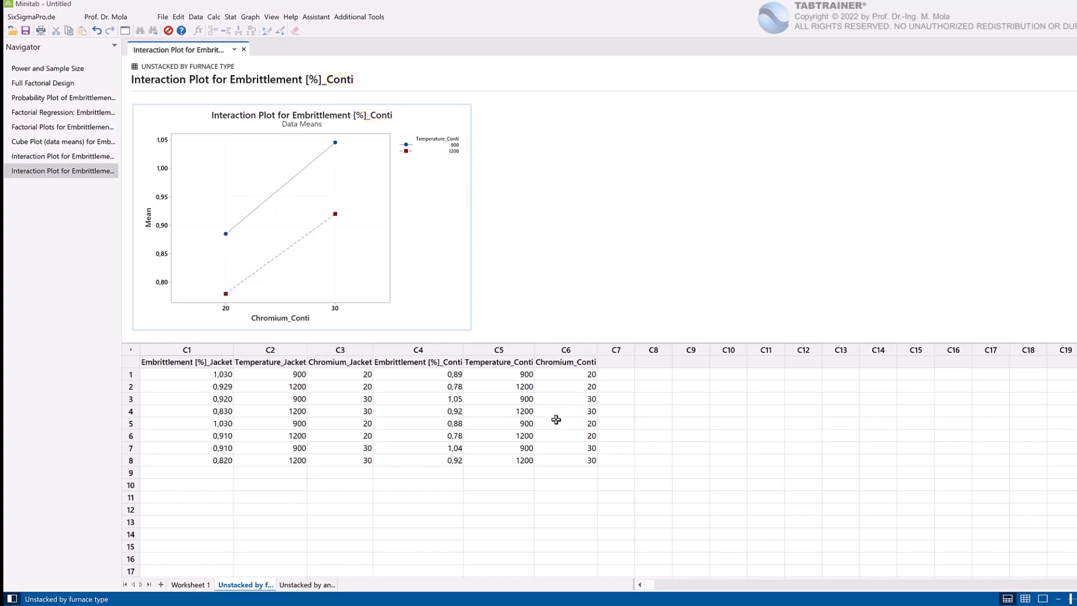
- In the annealing temperature worksheet, create an interaction plot of Embrittlement [%]_900 with factors Chromium_900 and Furnace Type_900
click(331, 586)
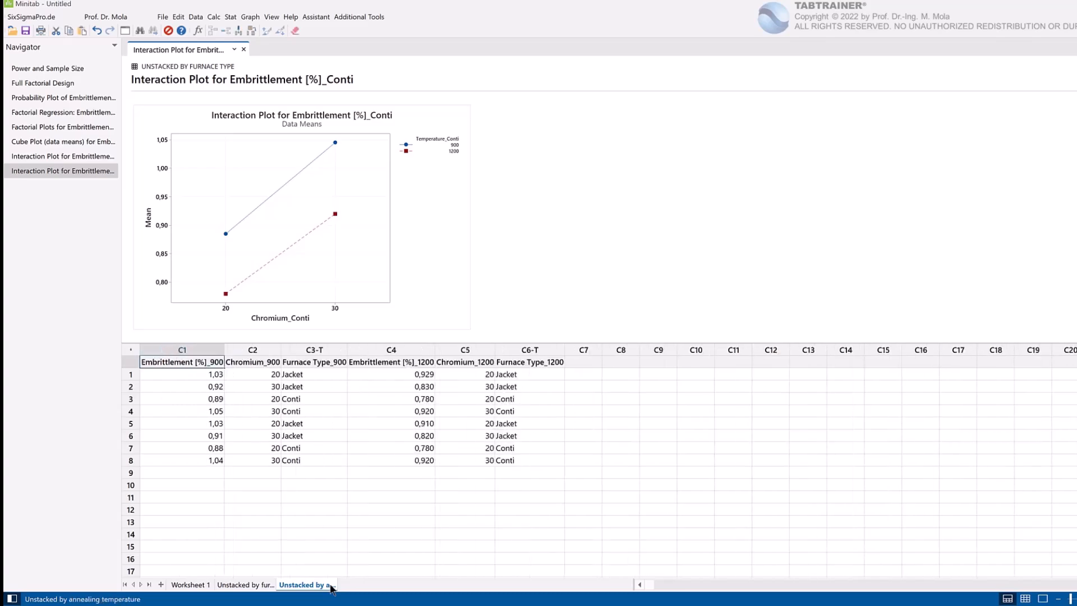
key(ctrl+e)
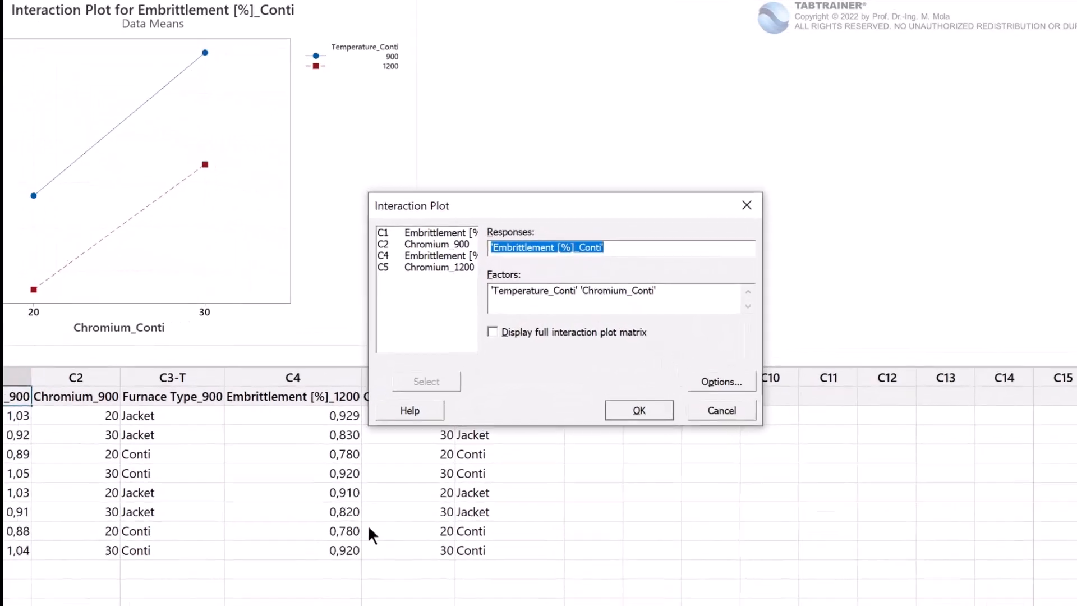
key(F3)
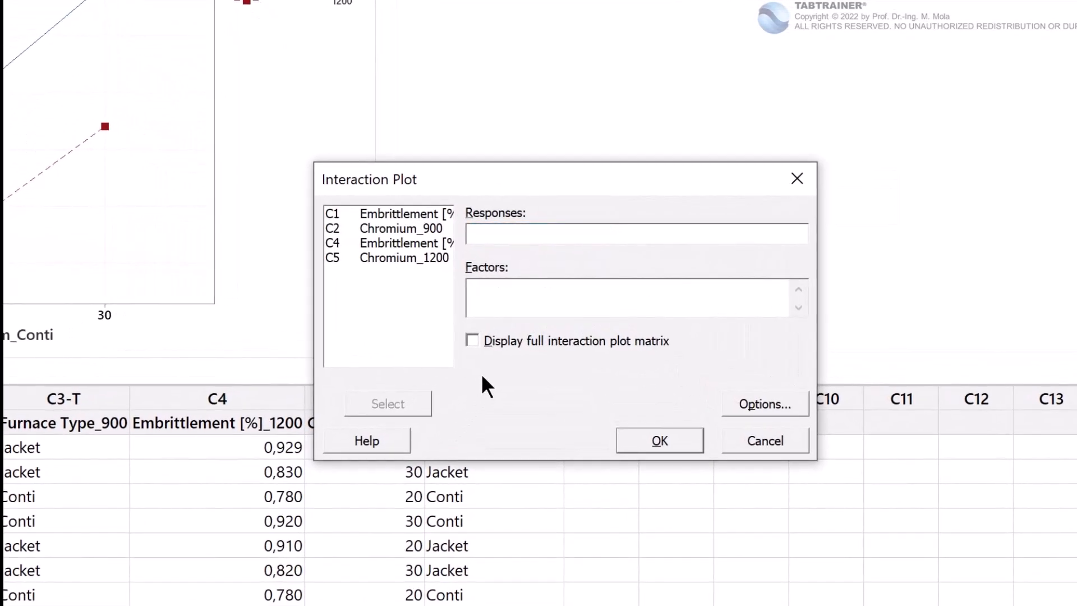
double_click(444, 210)
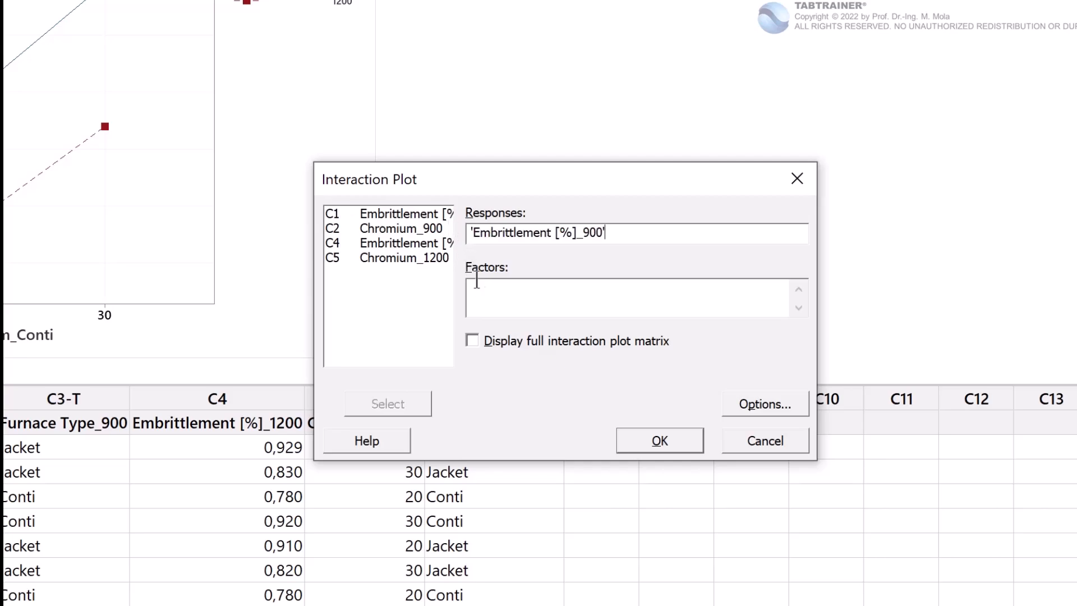
click(480, 290)
double_click(445, 227)
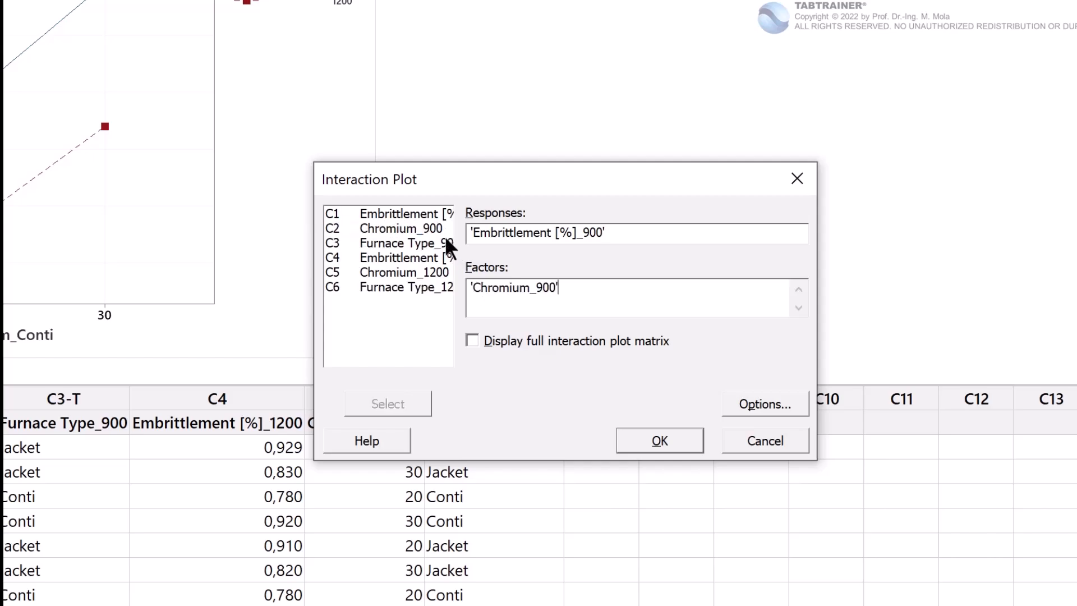
double_click(446, 243)
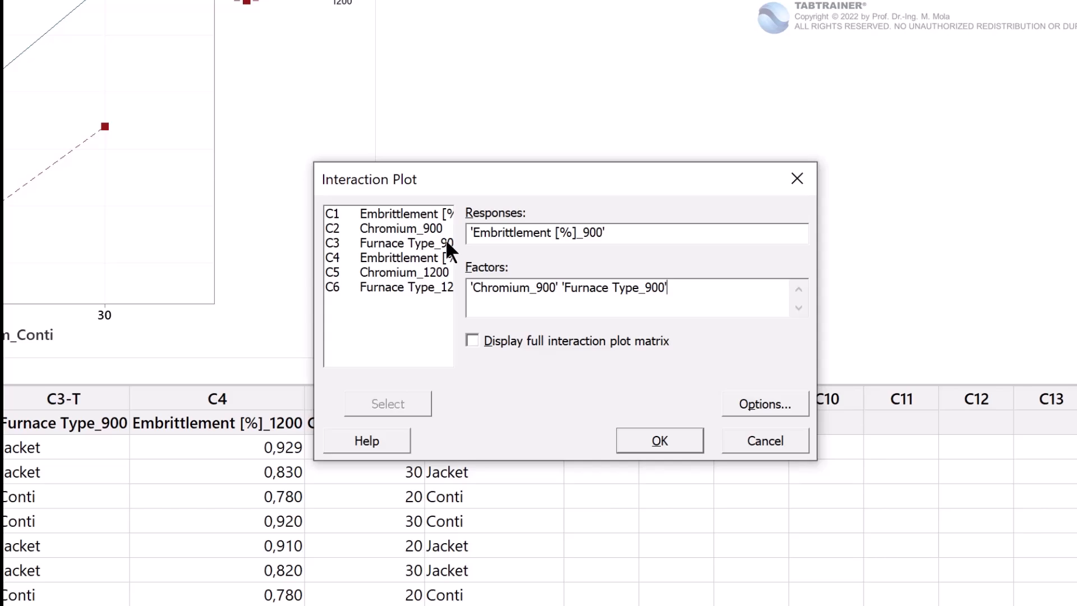
click(666, 430)
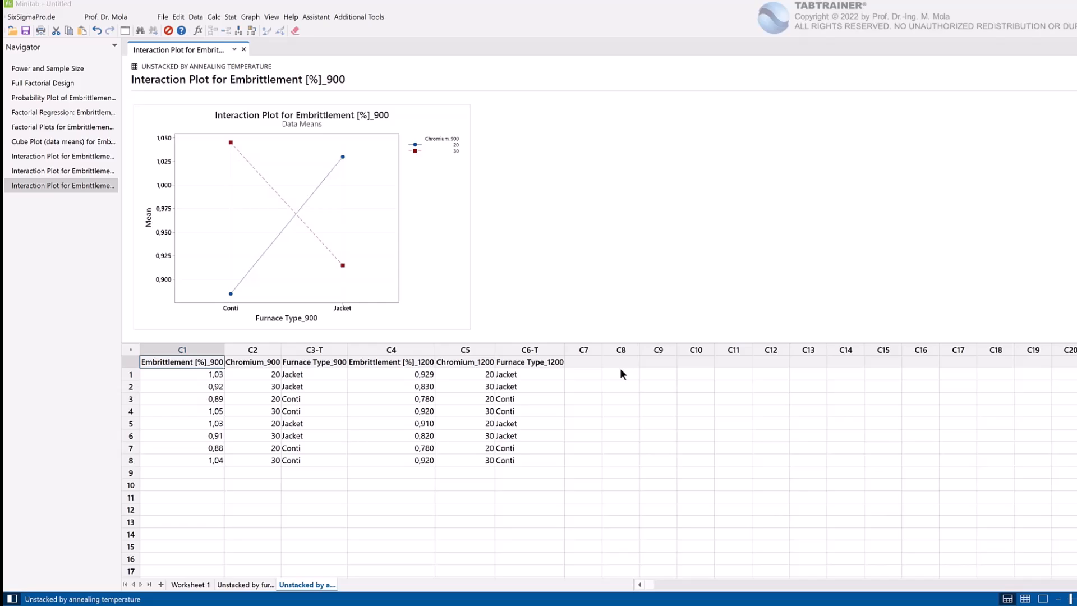
- Create another interaction plot with Embrittlement [%]_1200 as the response and Chromium_1200 and Furnace Type_1200 as factors
key(ctrl+e)
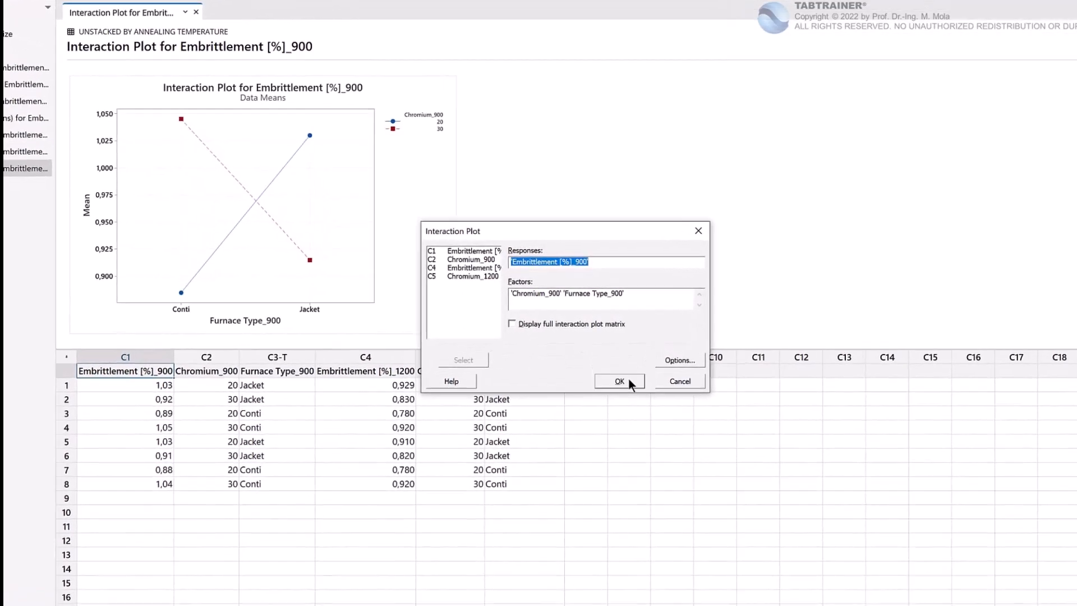
key(F3)
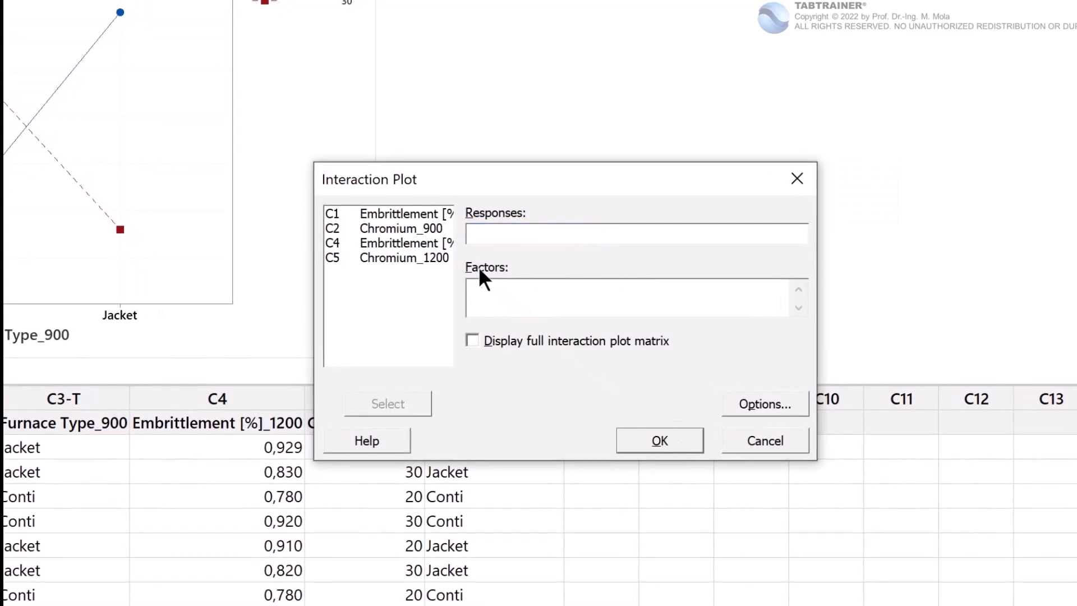
double_click(451, 244)
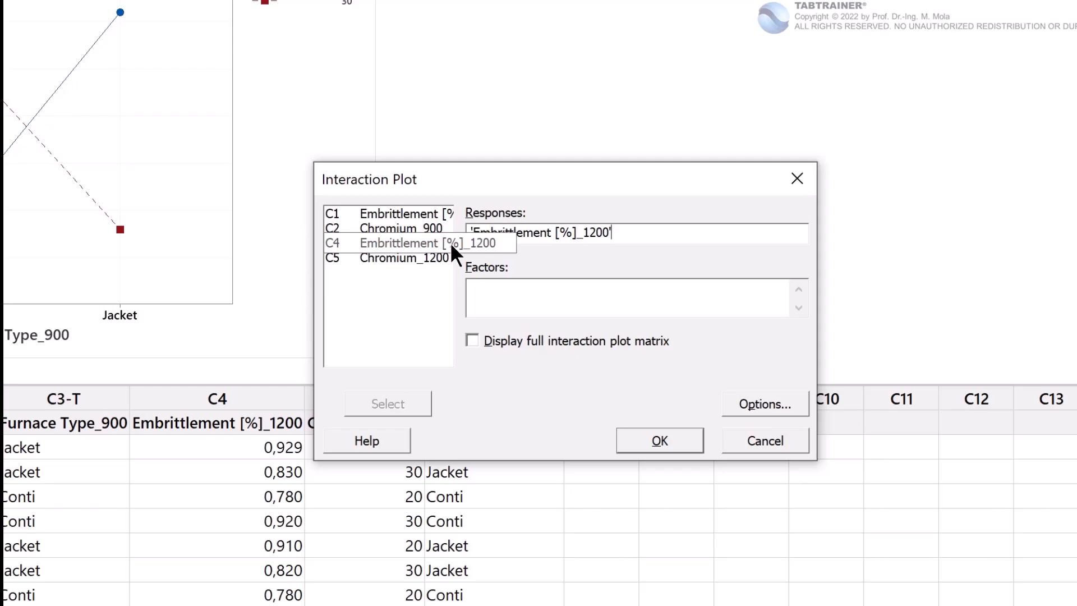
click(476, 290)
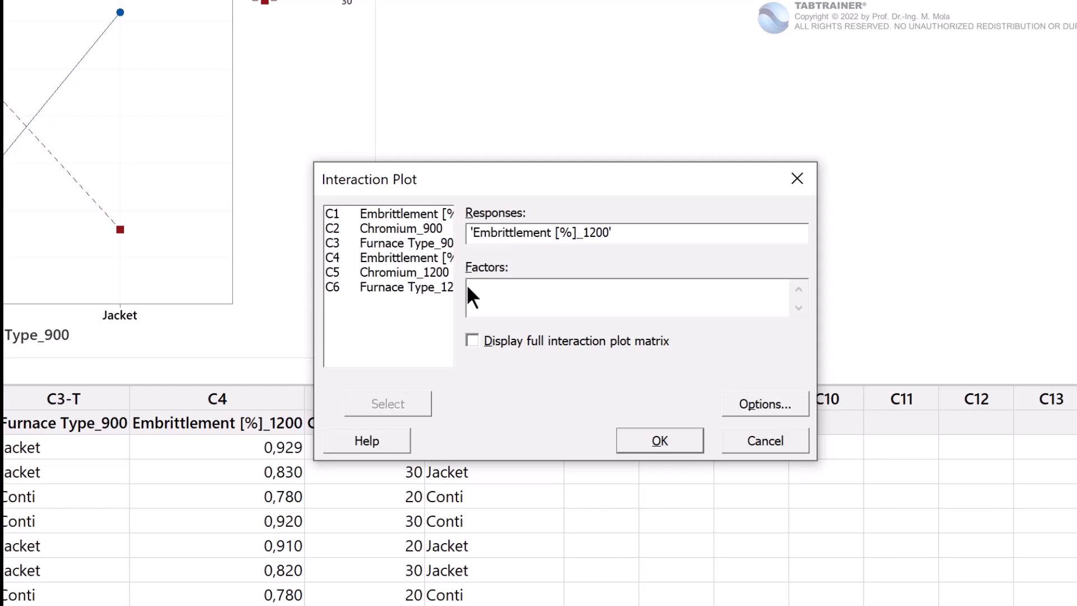
double_click(443, 273)
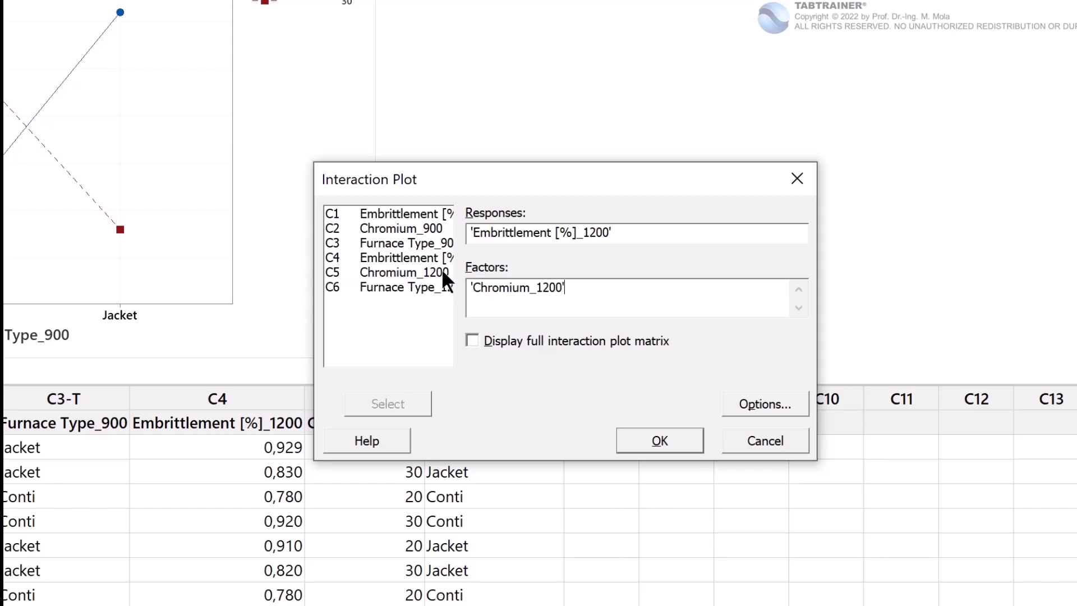
double_click(443, 282)
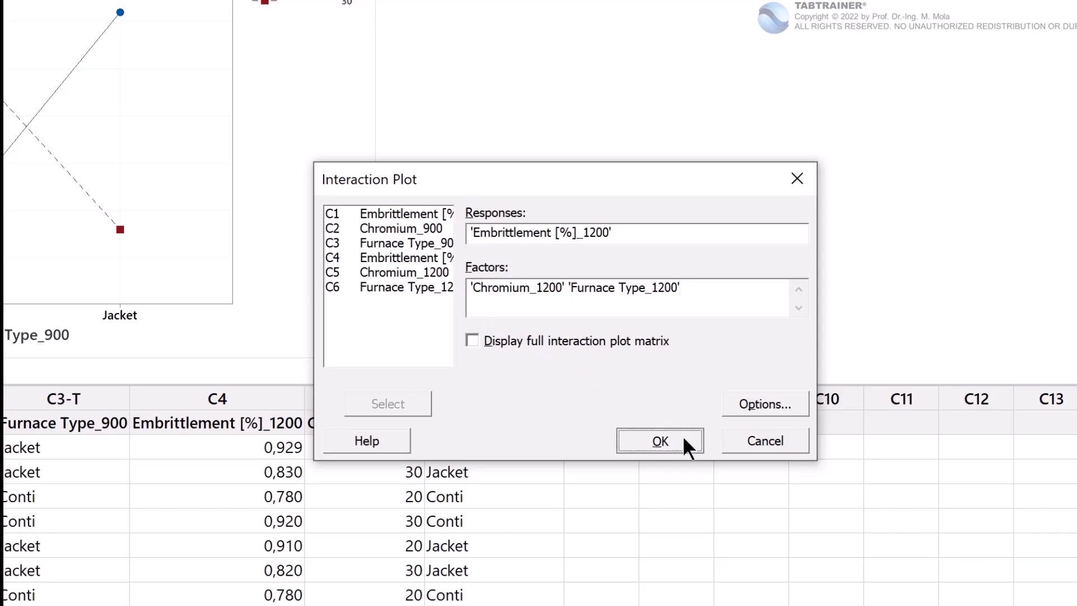
click(624, 443)
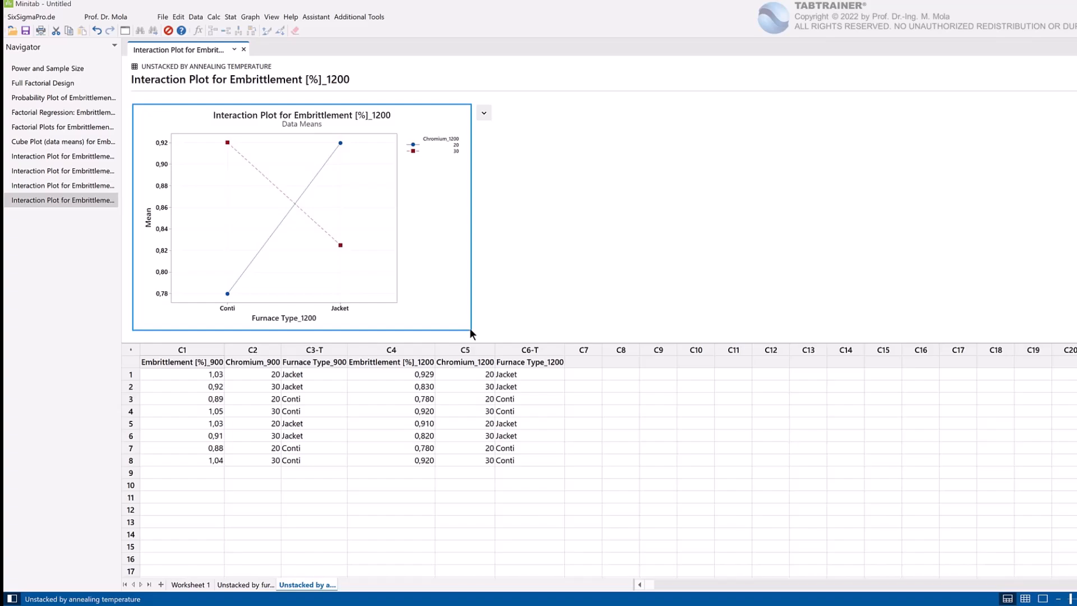
- Start the Layout Tool from the Embrittlement [%]_1200 interaction plot and remove the preloaded graph from the 2 by 2 grid
right_click(310, 235)
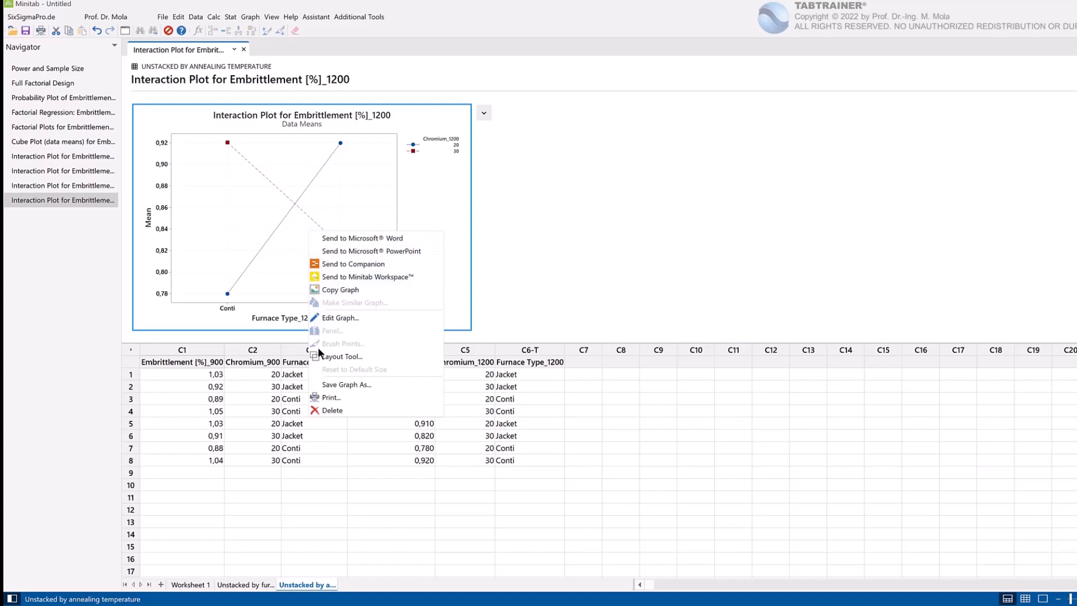
click(353, 356)
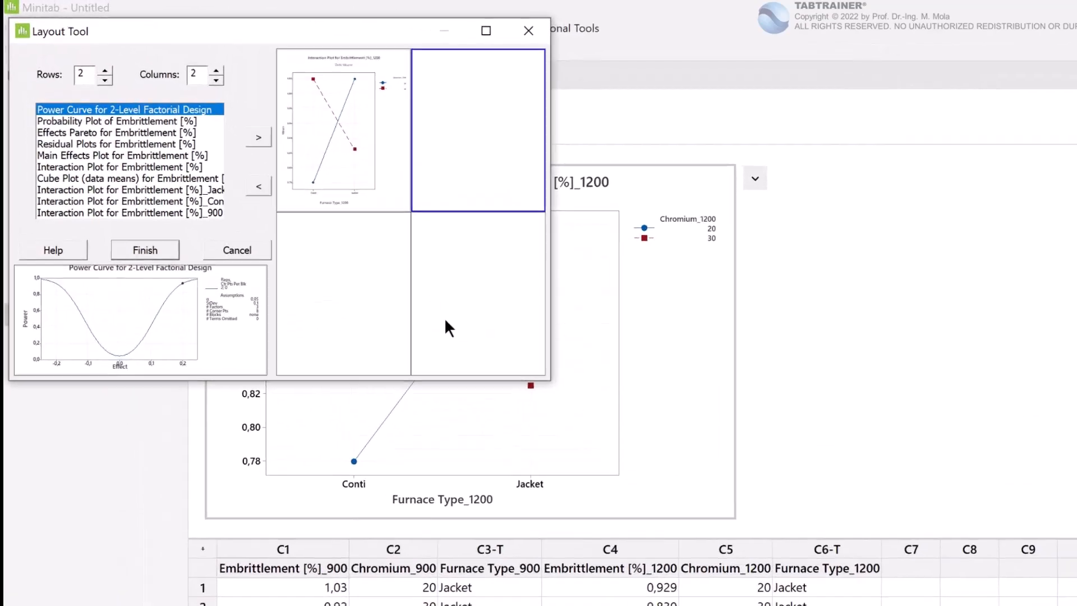
click(348, 133)
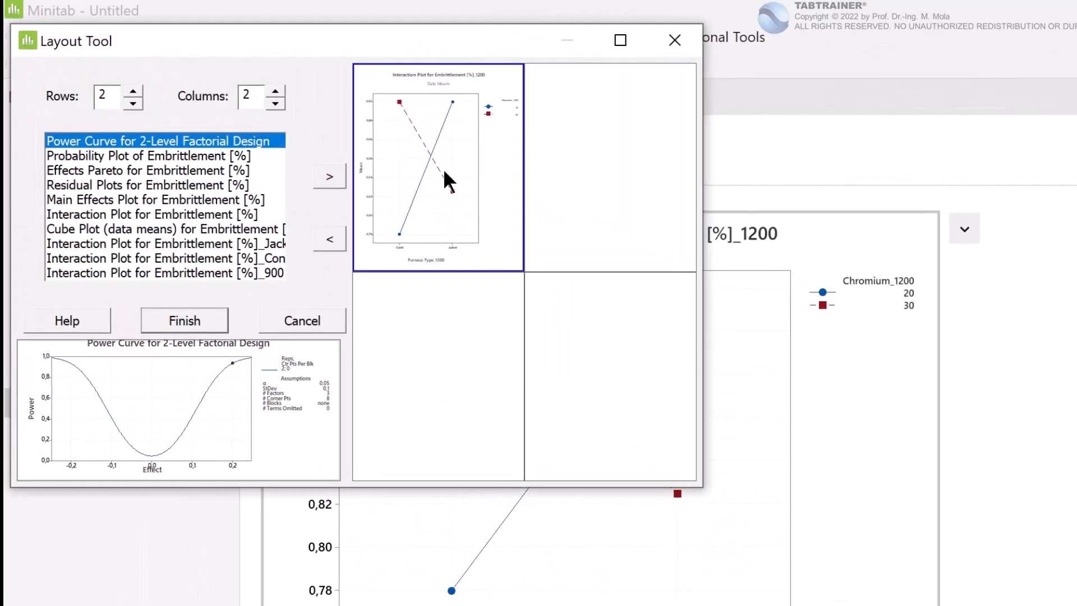
click(332, 238)
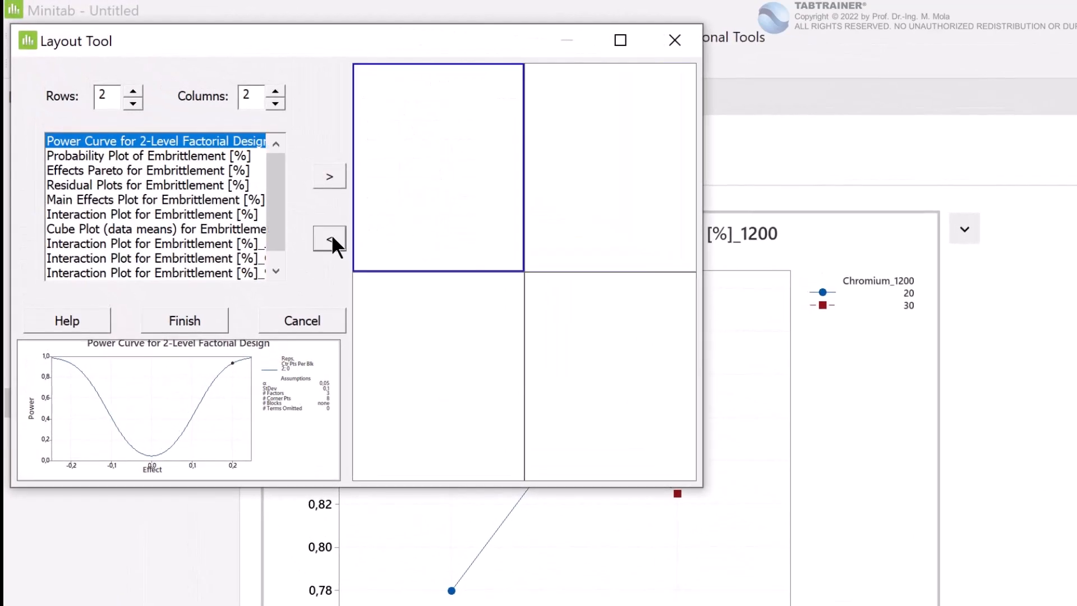
- Fill the 2 by 2 layout with the Jacket, Conti, 900 and 1200 interaction plots in that order and create it
double_click(250, 242)
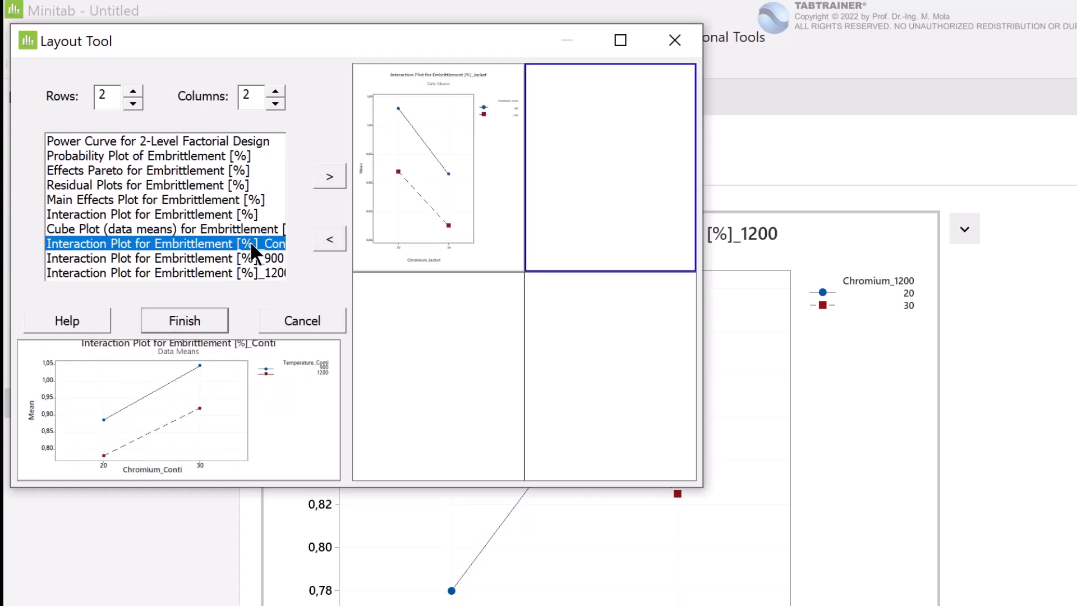
double_click(251, 242)
double_click(250, 242)
double_click(250, 241)
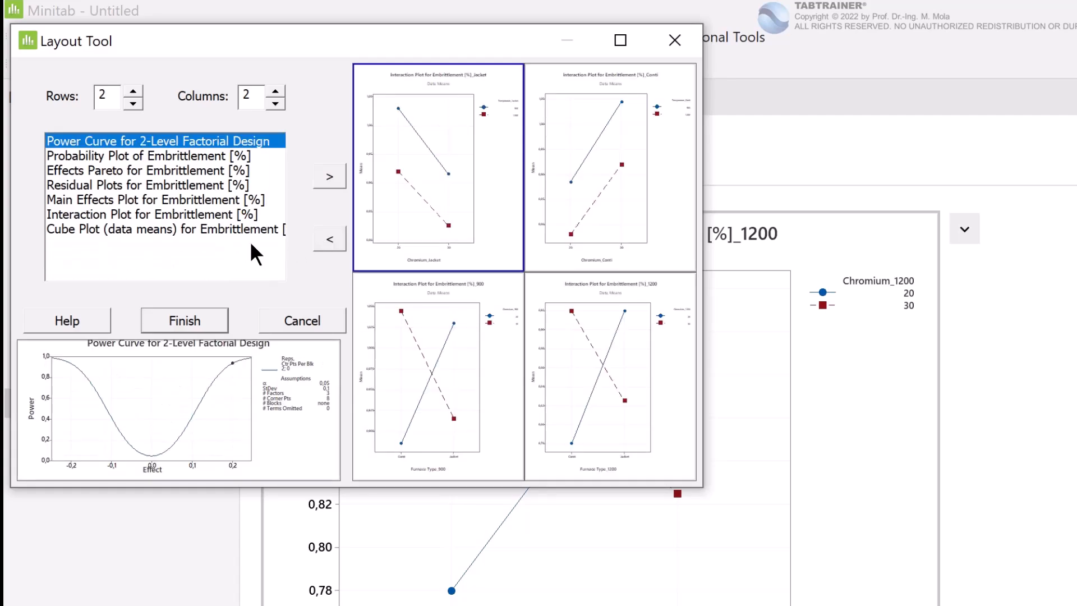
click(215, 322)
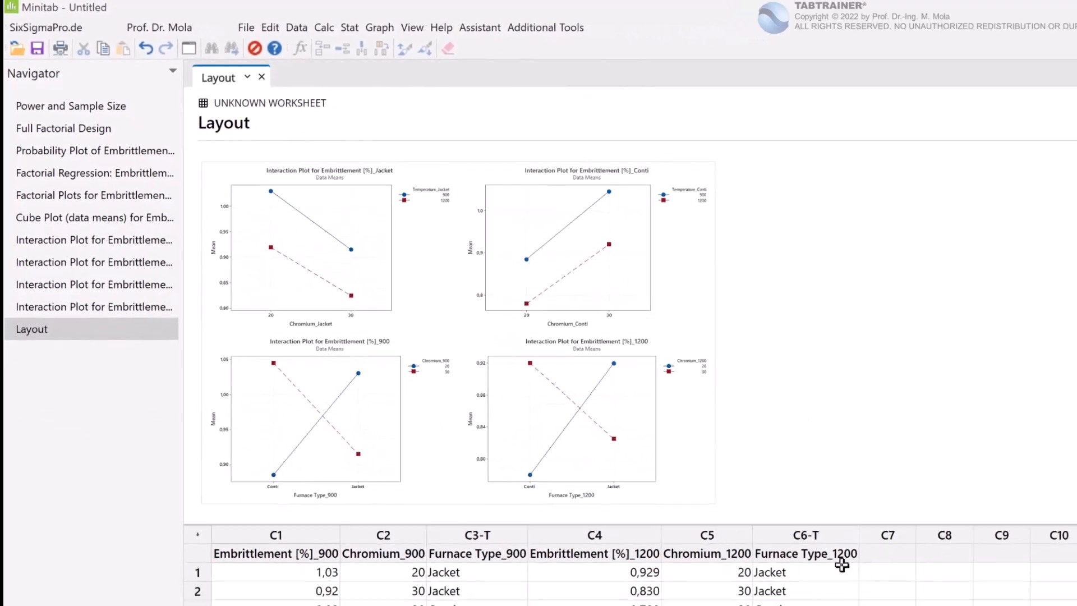
- Show only the output area and open the Factorial Plots for Embrittlement [%] in a split view beside the layout
click(1043, 600)
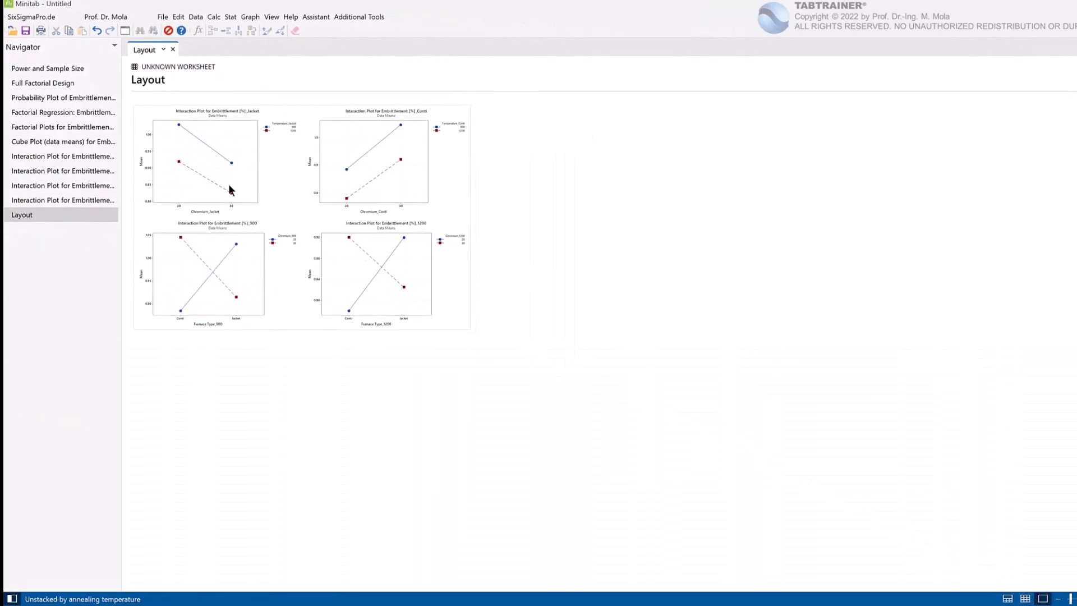
right_click(115, 127)
click(127, 127)
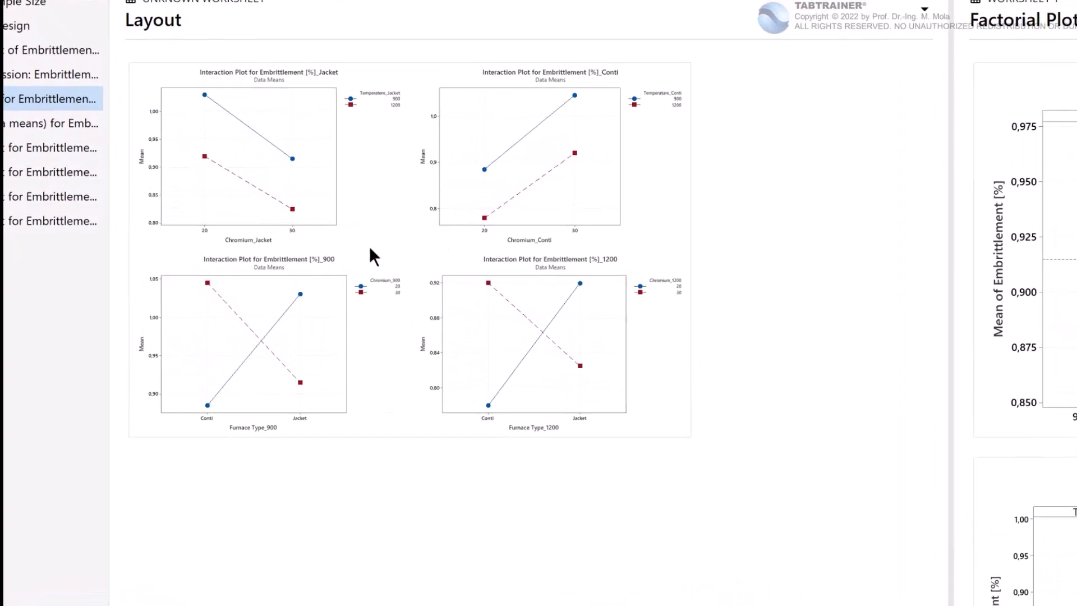
- Compare the four-plot layout with the factorial interaction plot for Embrittlement [%], and close the factorial plots output
click(689, 436)
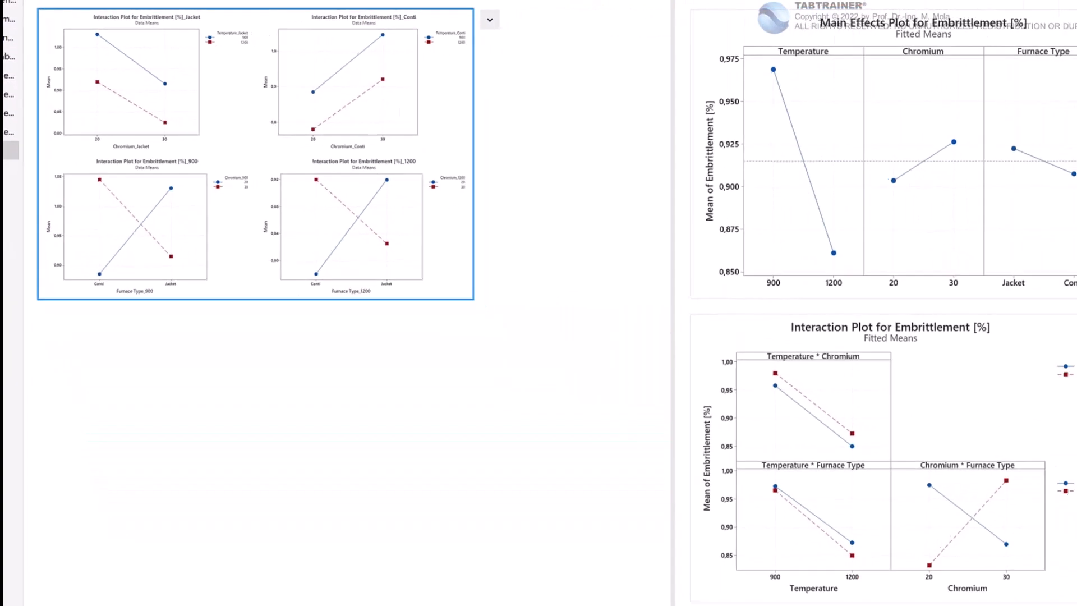
click(958, 491)
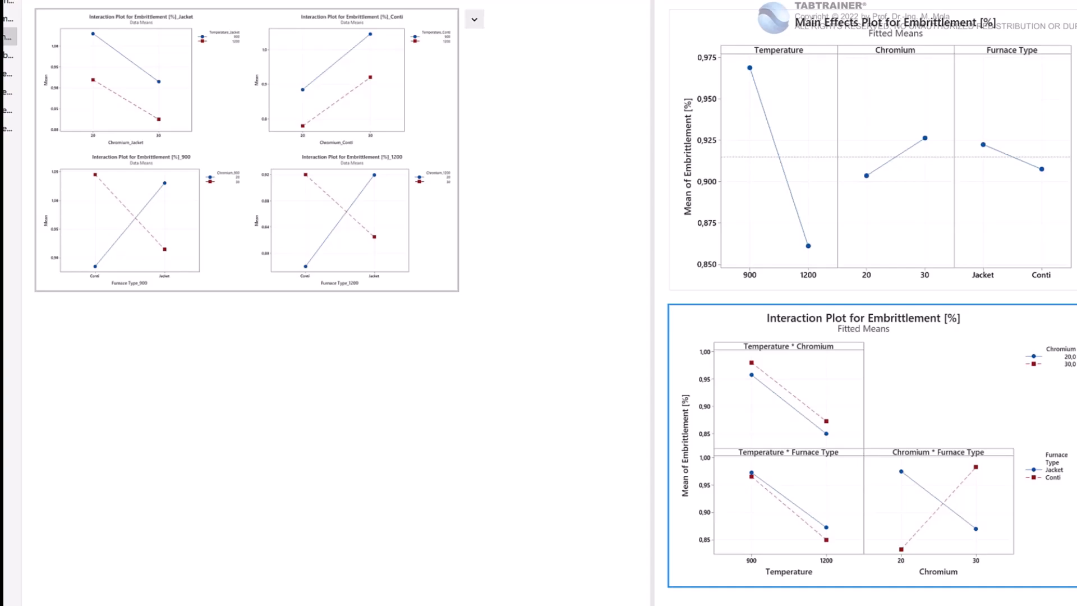
mouse_move(902, 552)
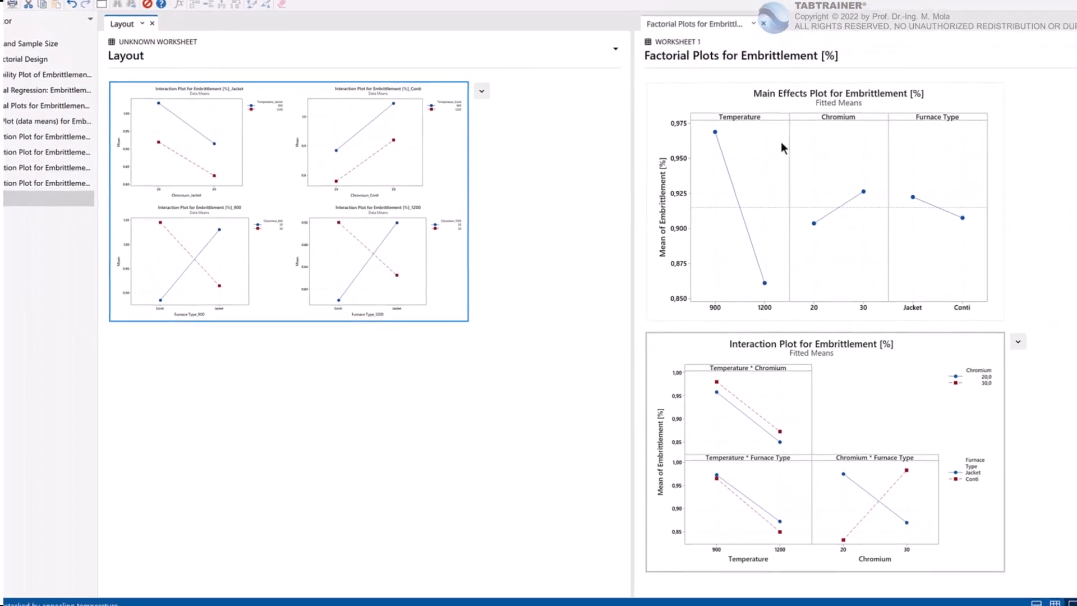
click(763, 24)
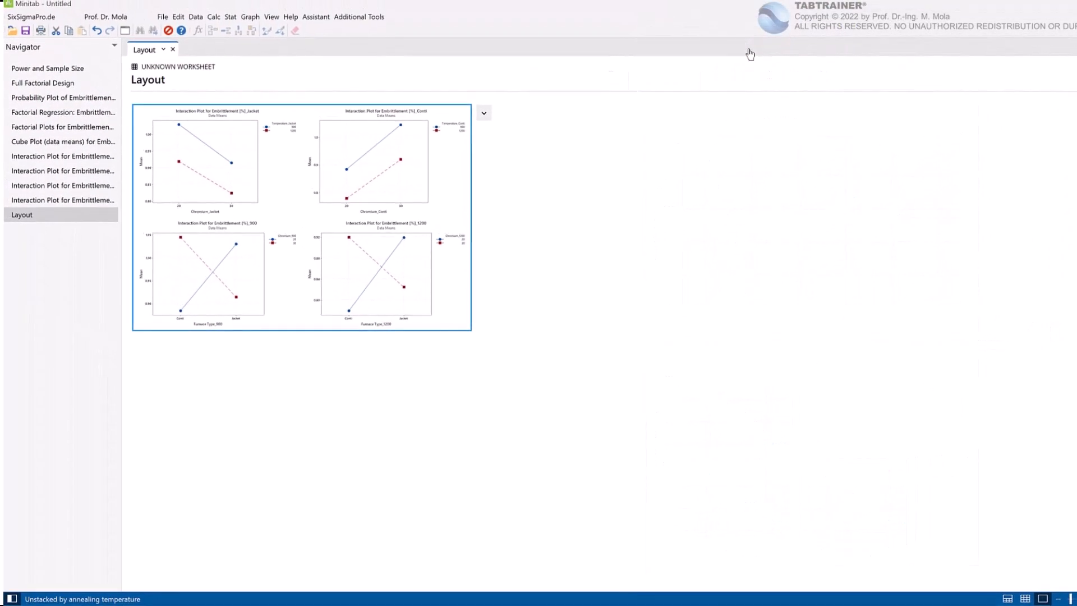